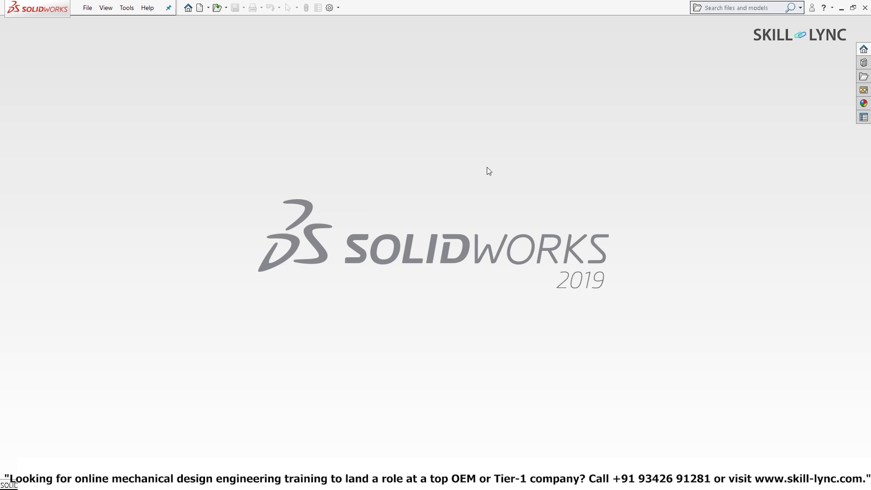
Start a new part and draw a centre rectangle from the origin on the Right Plane
key("ctrl+n")
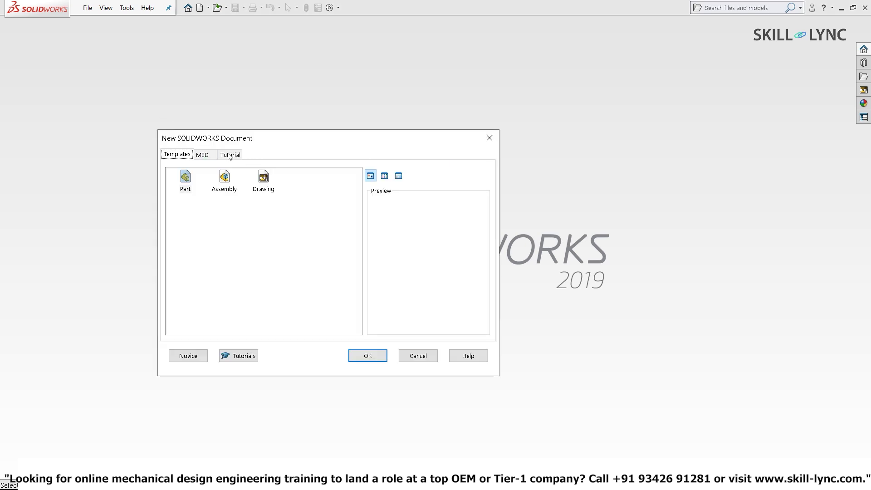
double_click(185, 181)
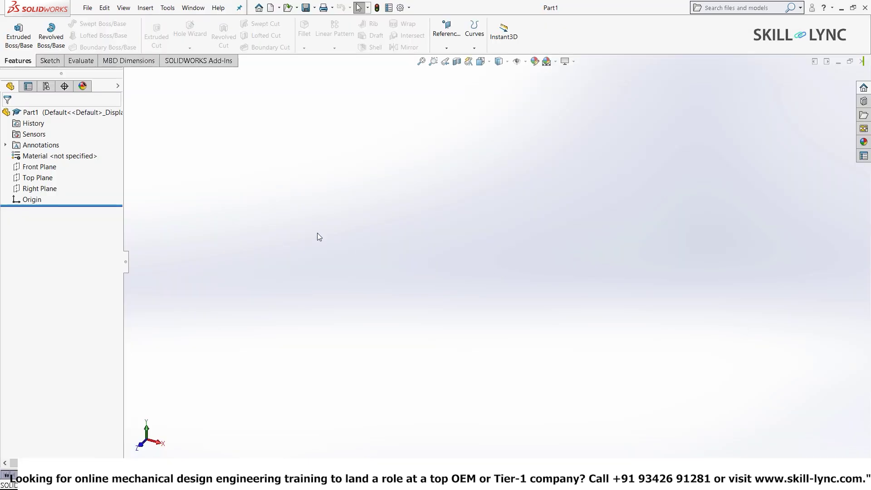
left_click(54, 62)
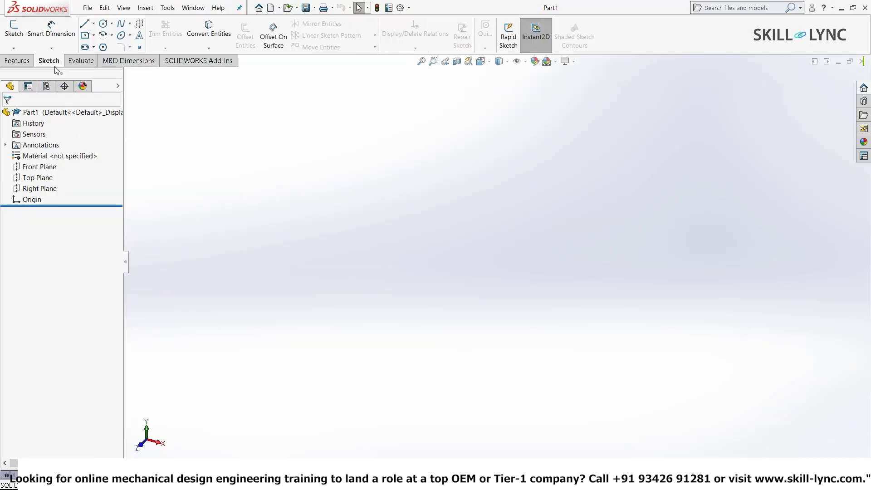
left_click(10, 32)
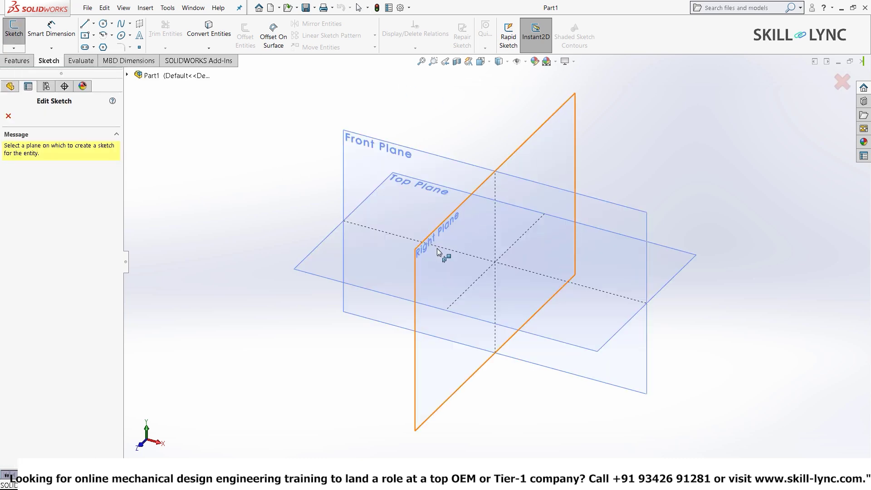
left_click(436, 248)
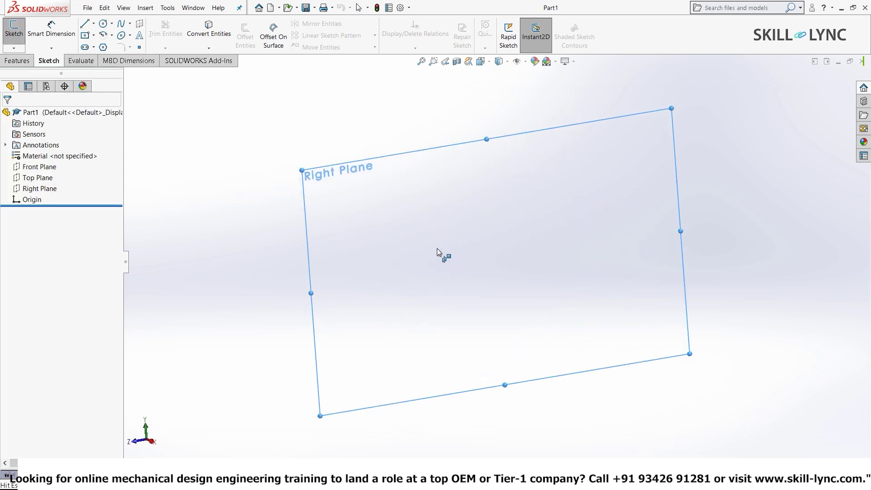
left_click(85, 36)
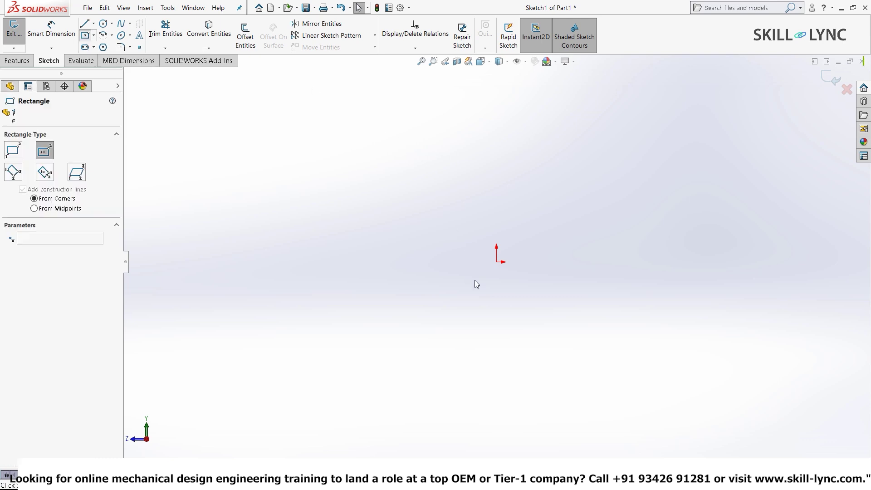
left_click(500, 263)
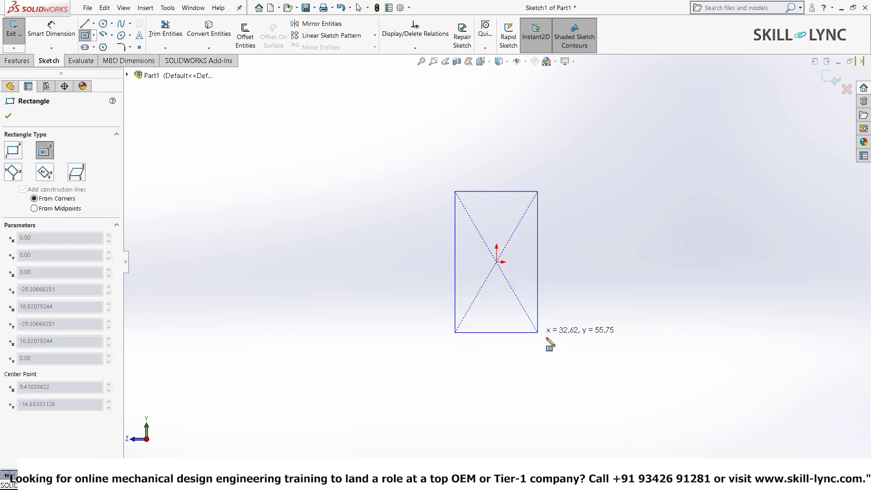
left_click(585, 343)
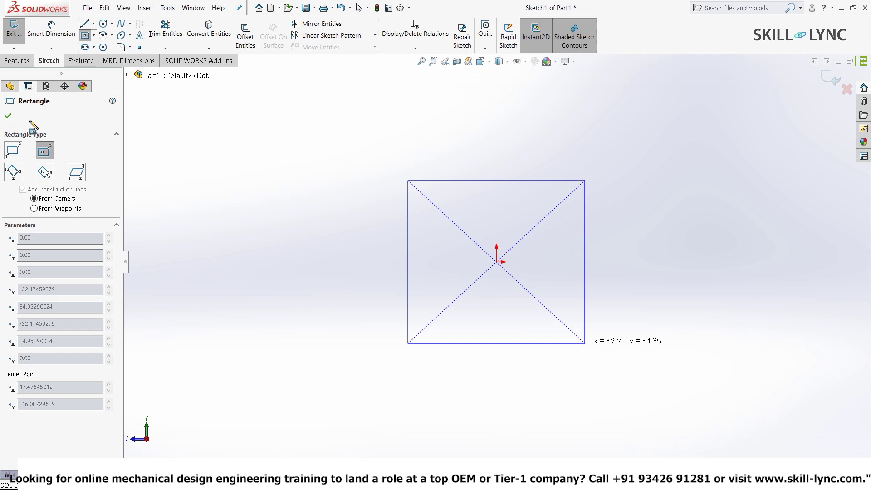
Dimension the rectangle's width and height to 30 mm each, making a square
left_click(50, 40)
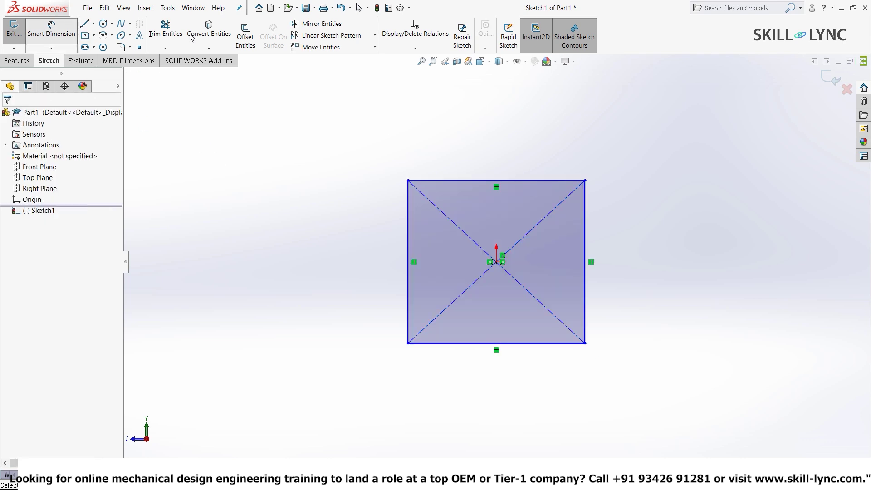
left_click(482, 181)
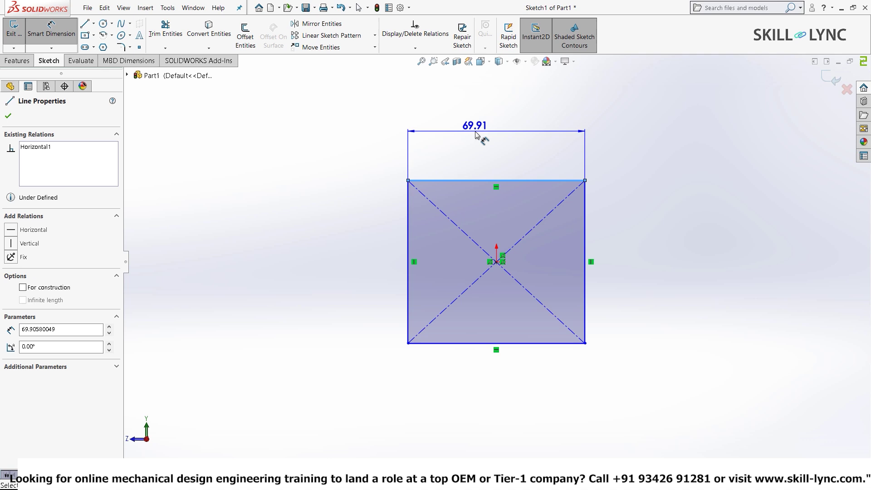
left_click(475, 134)
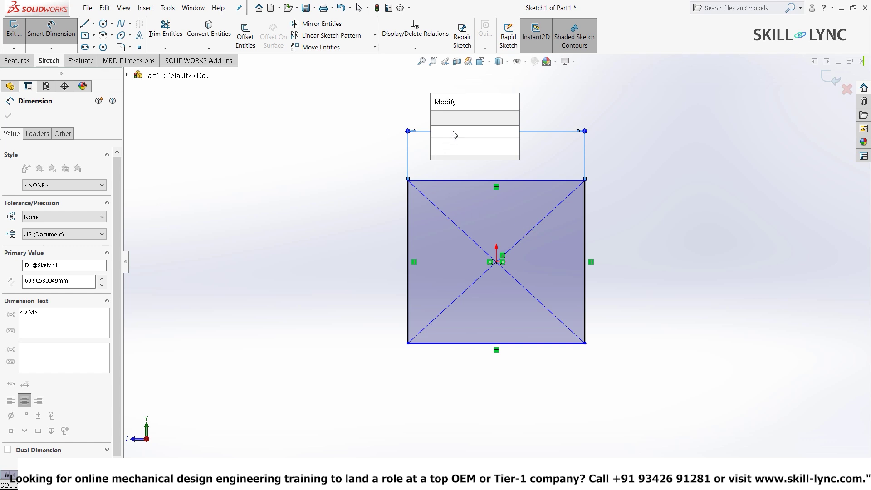
type("=")
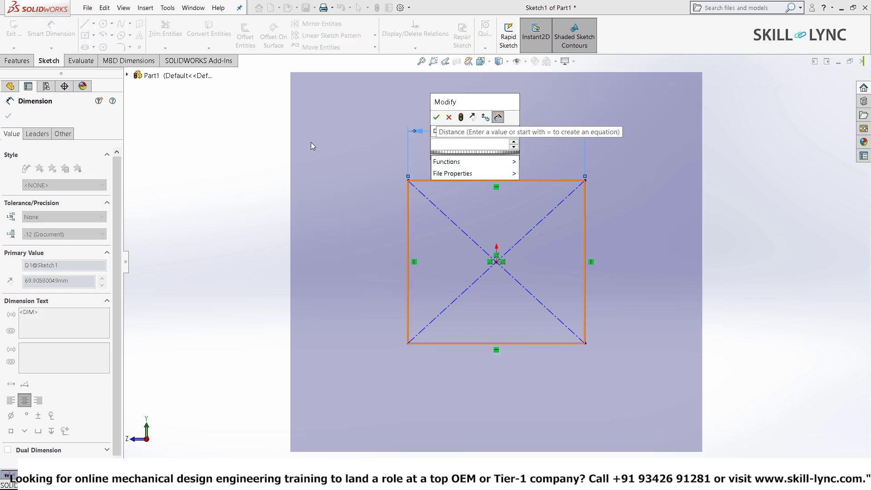
type("30")
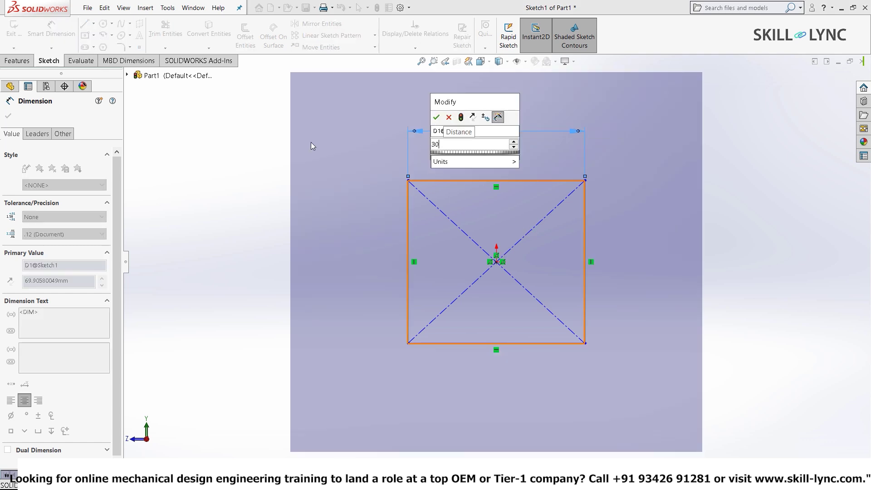
left_click(437, 118)
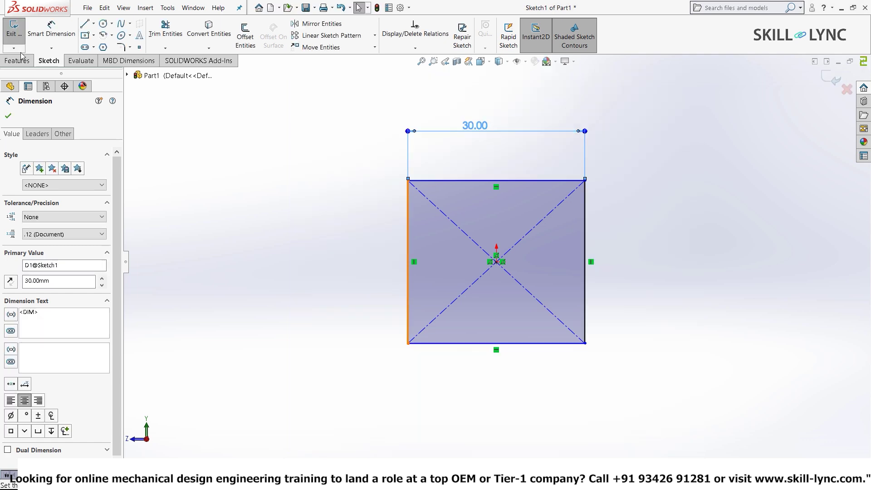
left_click(408, 231)
left_click(333, 242)
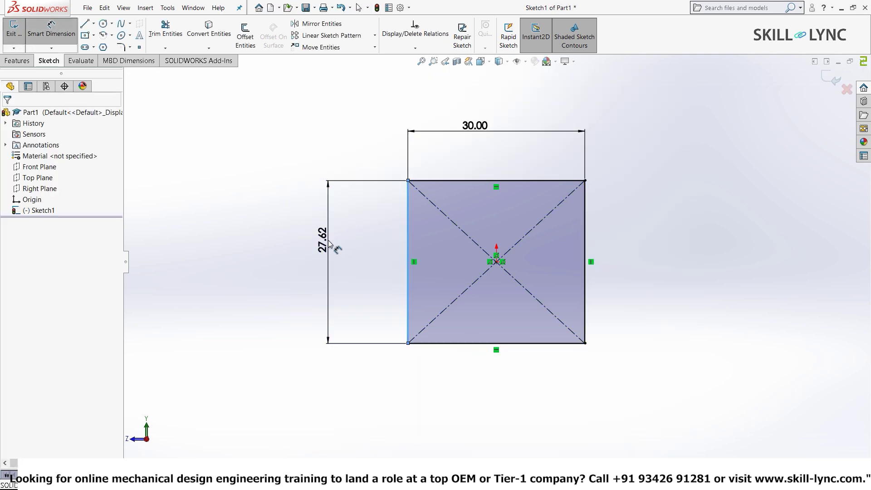
type("30")
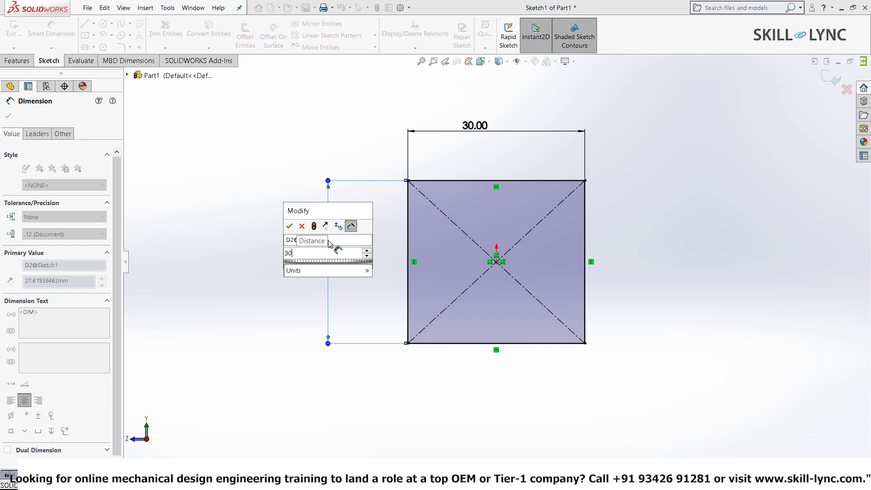
key("Return")
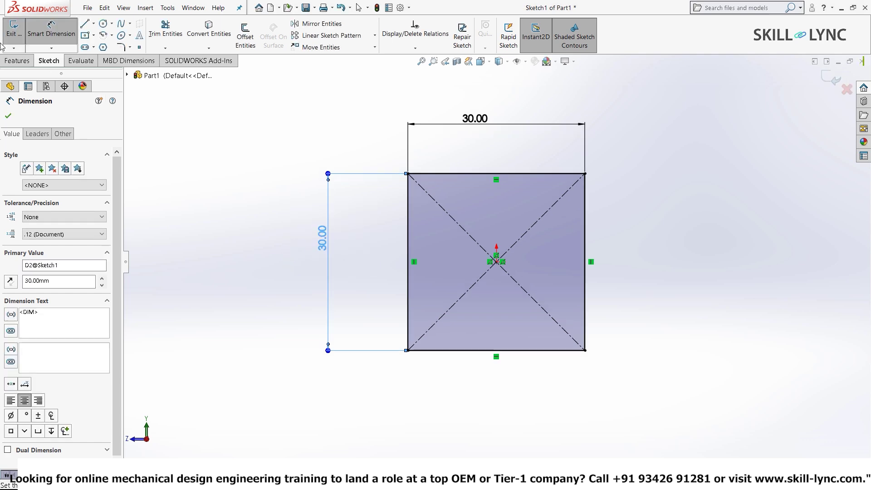
Extrude the square sketch 500 mm as Boss-Extrude1, giving a 30 × 30 × 500 mm bar
left_click(18, 64)
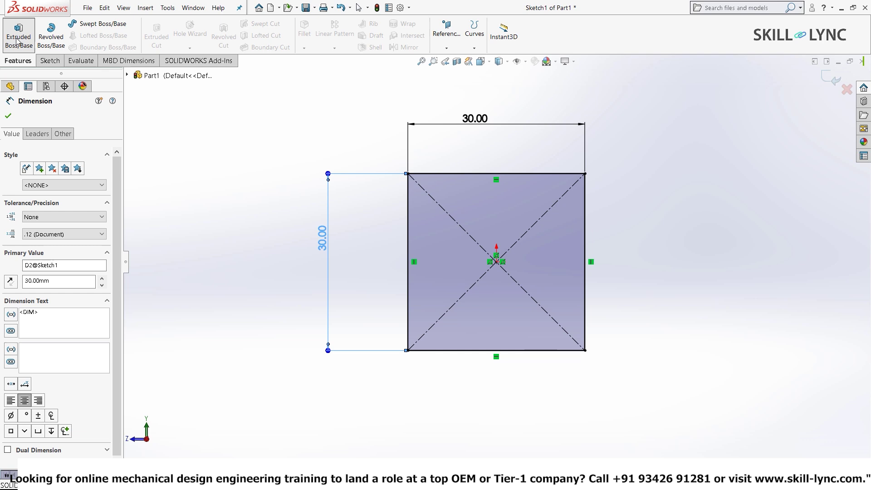
left_click(17, 41)
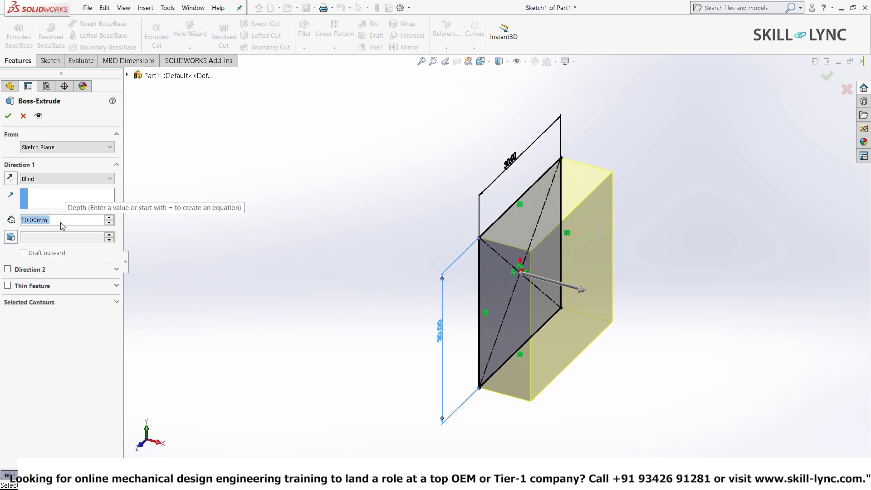
type("500")
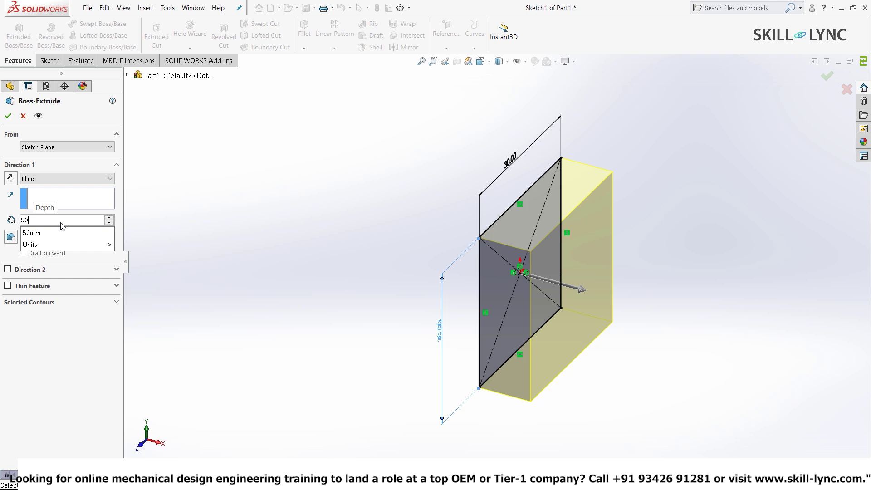
left_click(8, 117)
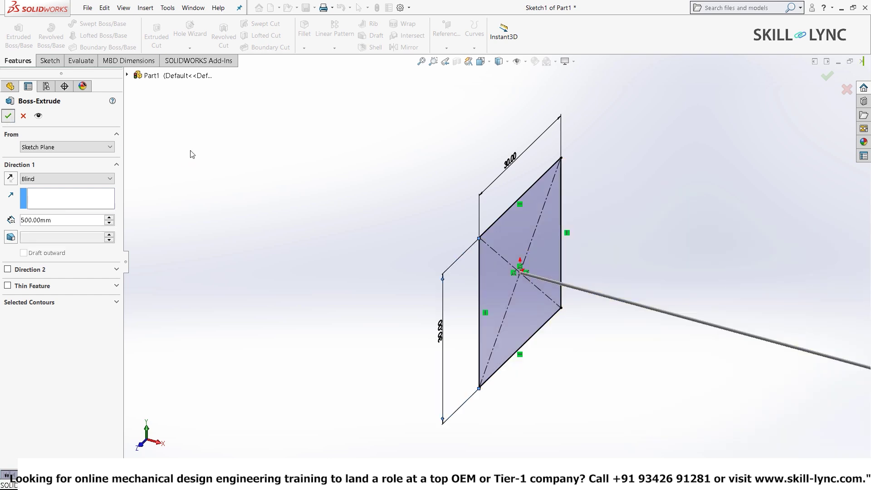
scroll(710, 333, "up", 3)
scroll(710, 332, "down", 3)
scroll(519, 273, "up", 4)
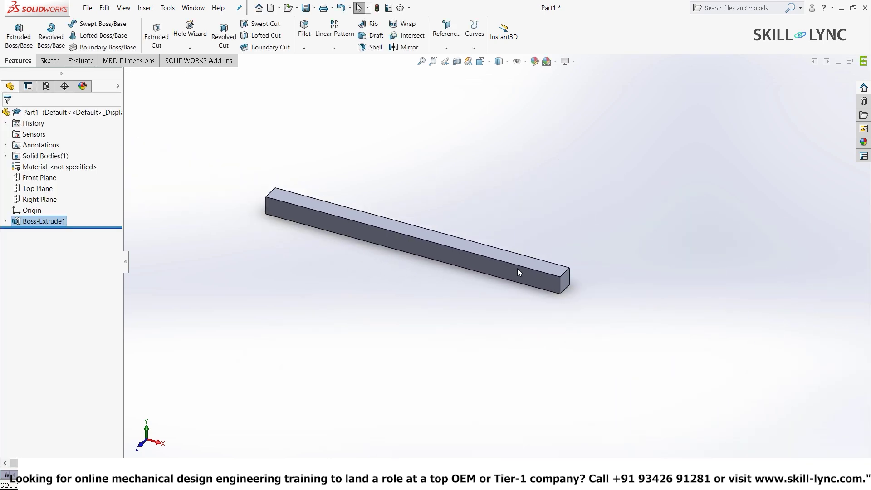
scroll(363, 163, "down", 2)
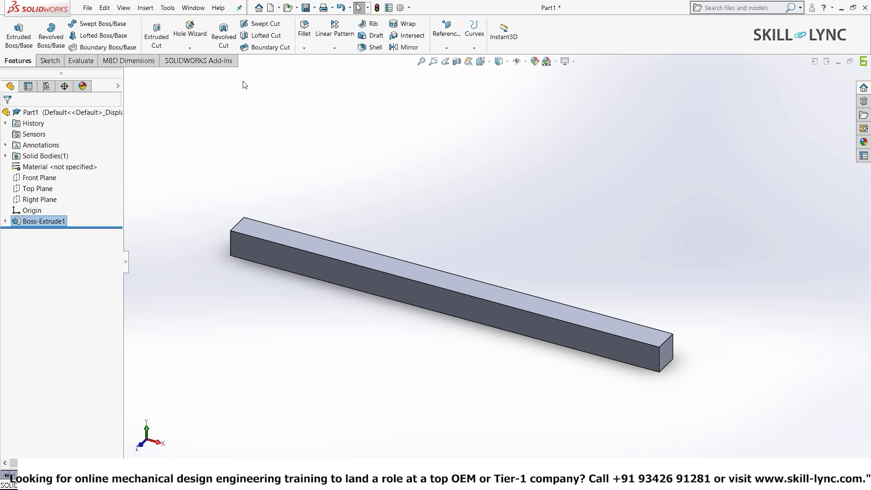
Load the Simulation add-in, then add a new Static study renamed 'Static 3d'
left_click(214, 62)
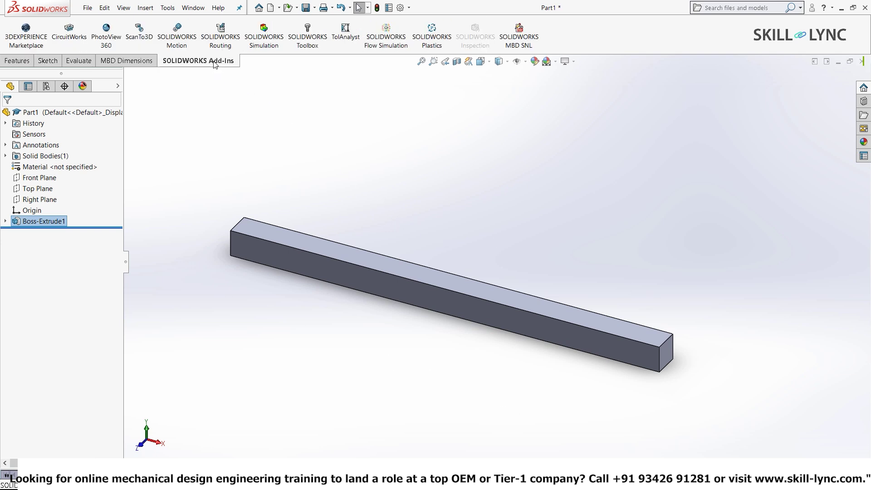
left_click(260, 32)
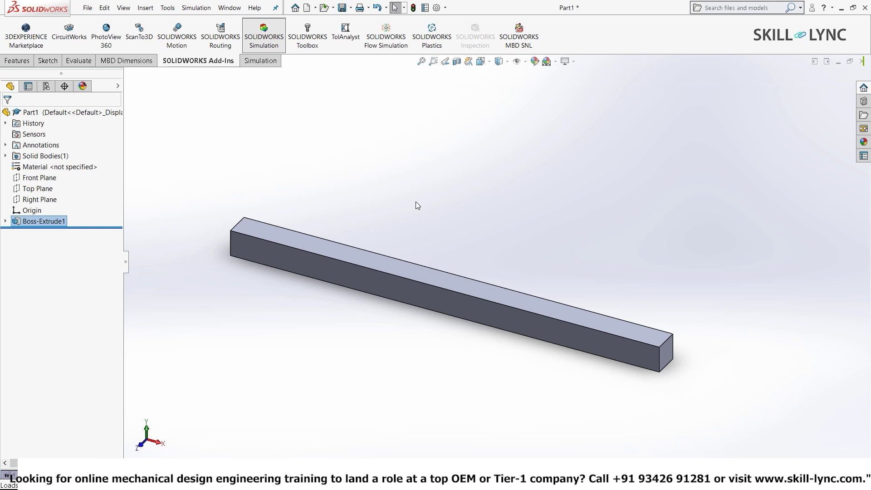
left_click(258, 63)
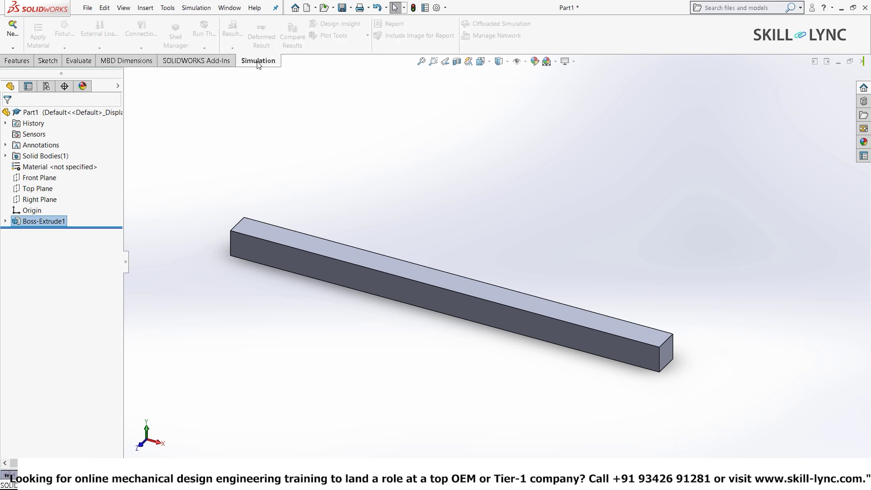
left_click(15, 33)
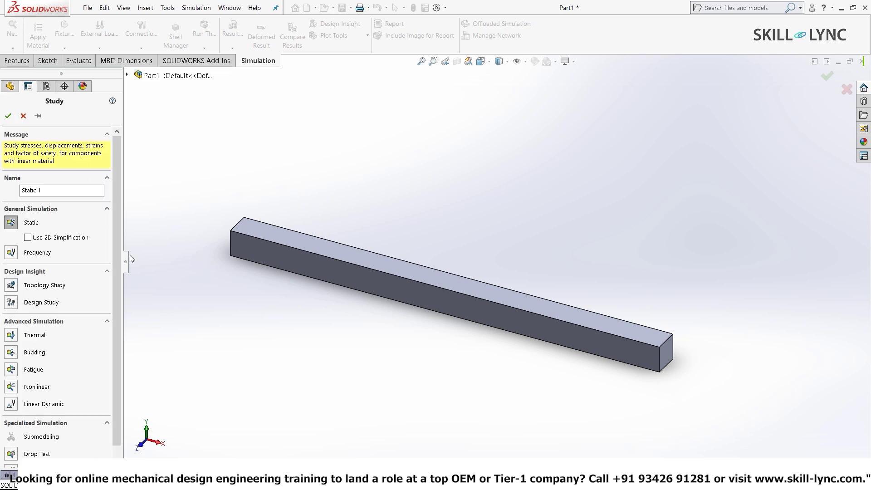
left_click(11, 222)
left_click(60, 189)
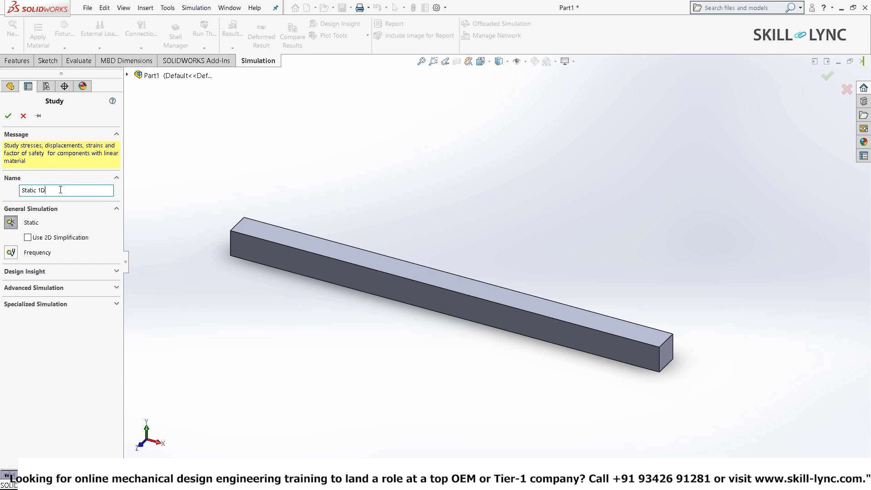
type("D")
key("BackSpace")
key("BackSpace")
type("3")
left_click(8, 116)
Assign Alloy Steel from the material library to Part1
left_click(30, 219)
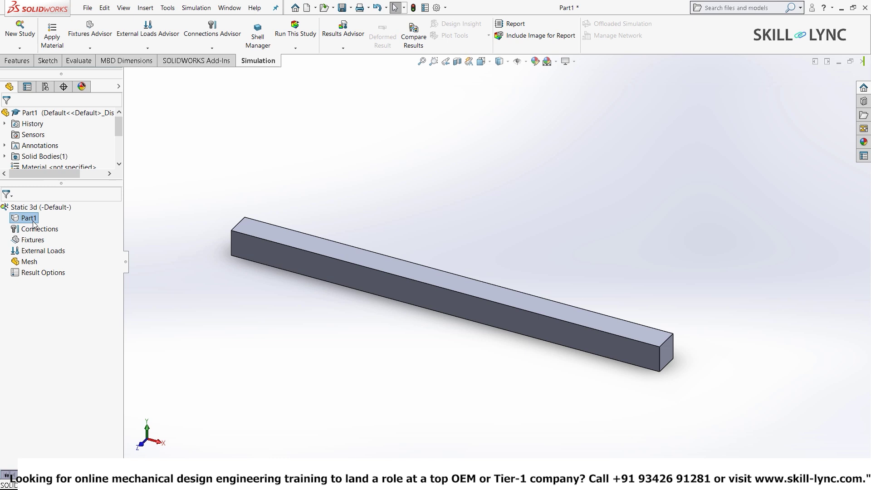
right_click(33, 220)
mouse_move(123, 236)
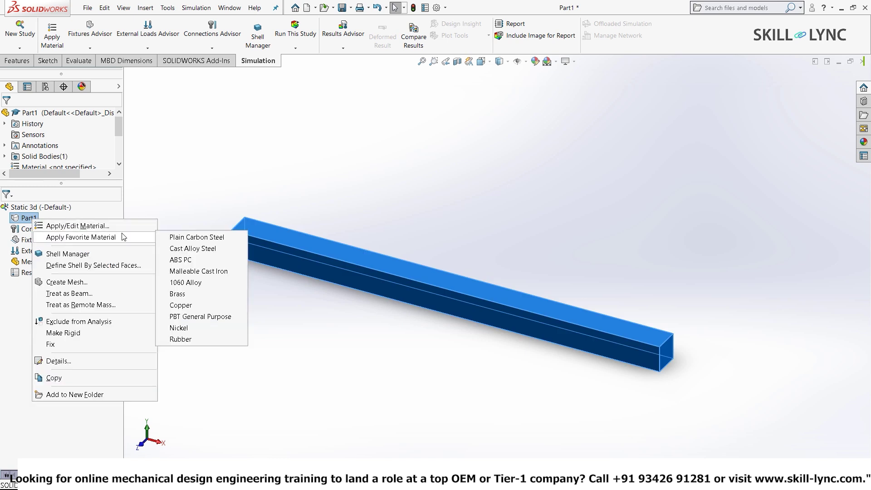
left_click(113, 228)
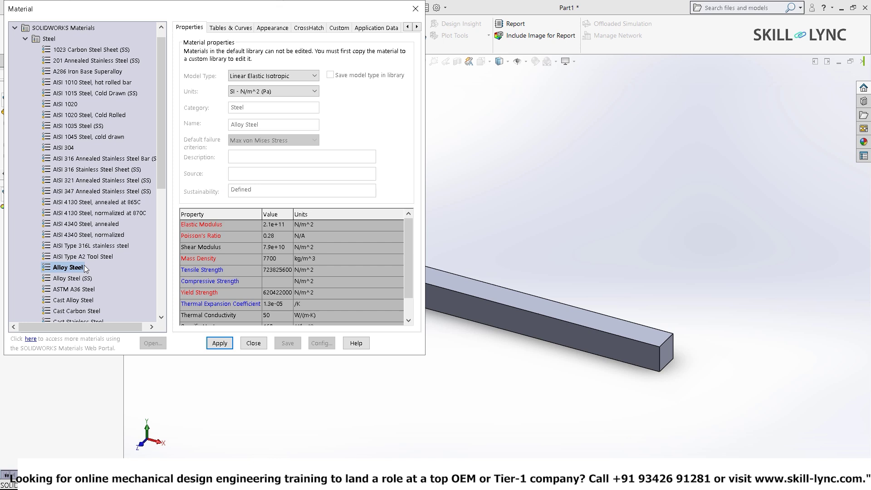
left_click(215, 345)
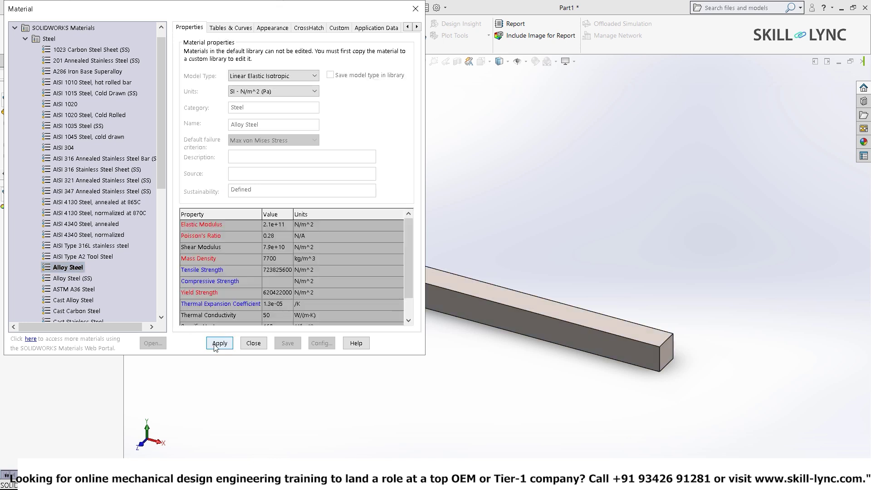
left_click(253, 344)
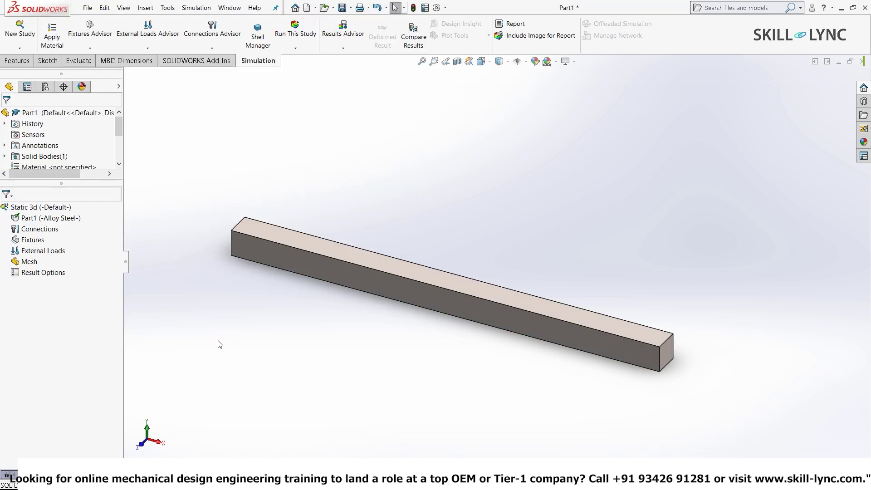
Apply a Fixed Geometry fixture to one end face of the bar
left_click(34, 240)
right_click(35, 243)
left_click(65, 266)
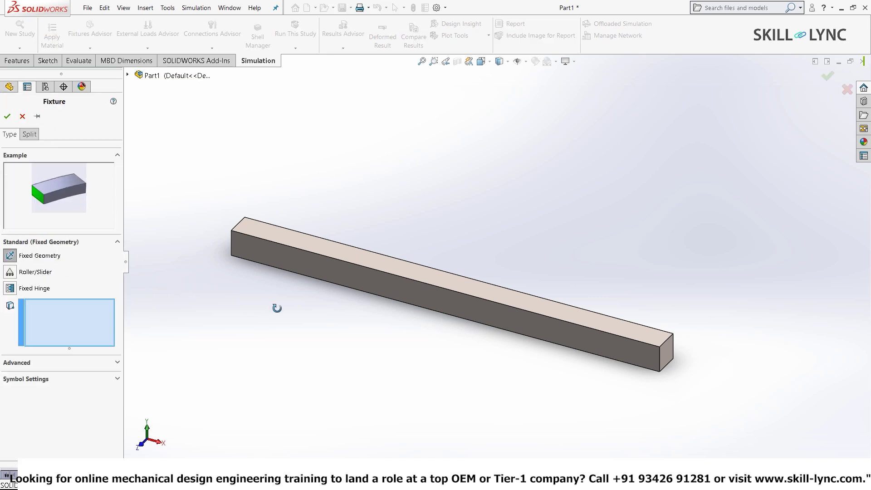
middle_click_drag(287, 318, 308, 319)
scroll(534, 285, "down", 3)
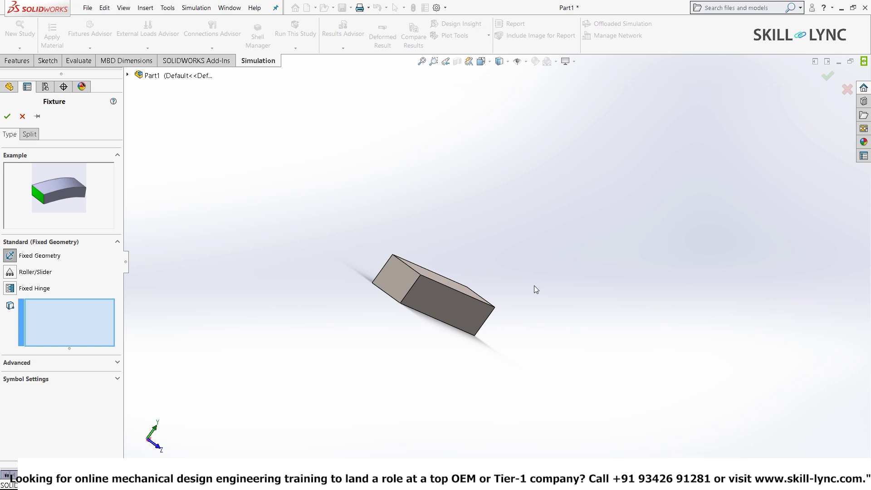
left_click(326, 285)
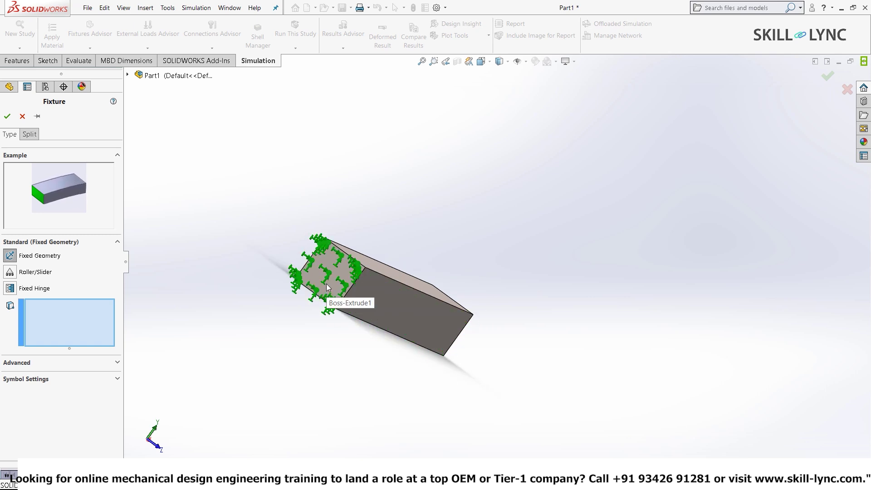
left_click(326, 286)
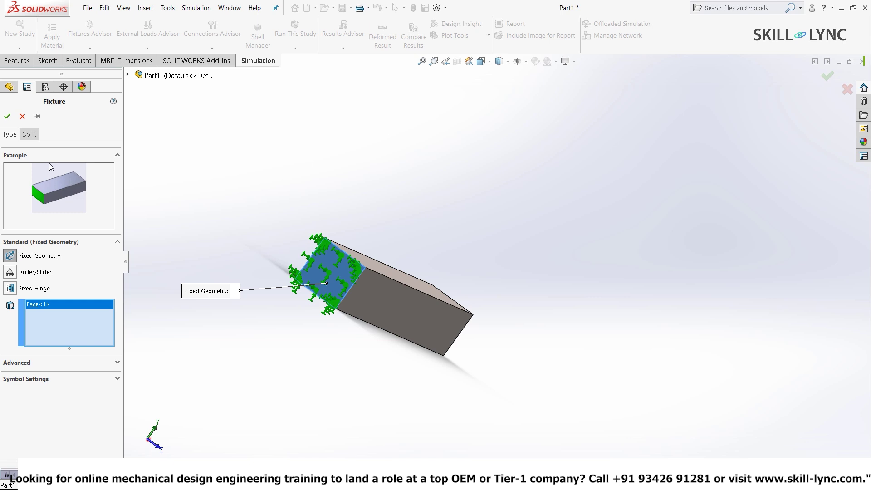
left_click(6, 117)
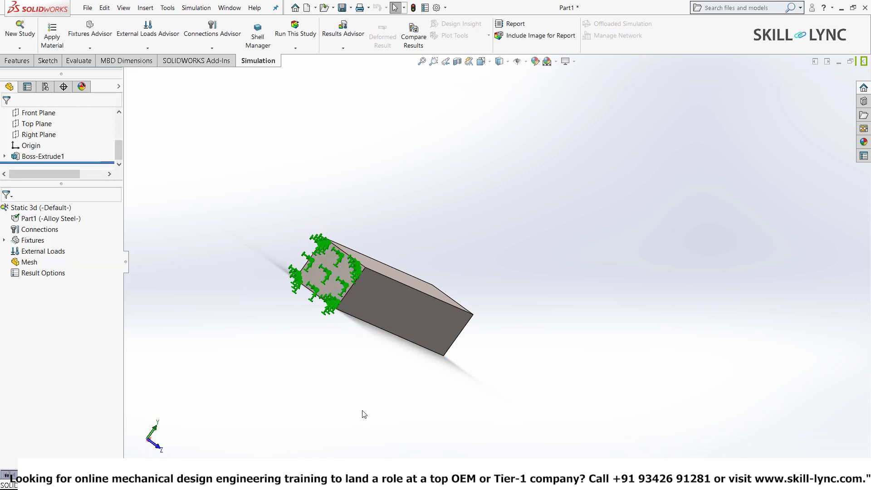
key("ctrl+7")
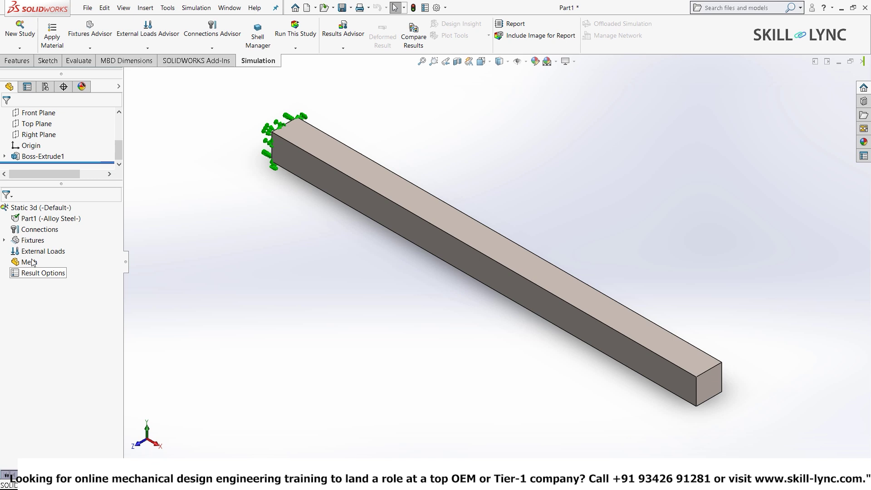
Define a Force load on the bar's top face with a 1000 N normal value
right_click(37, 252)
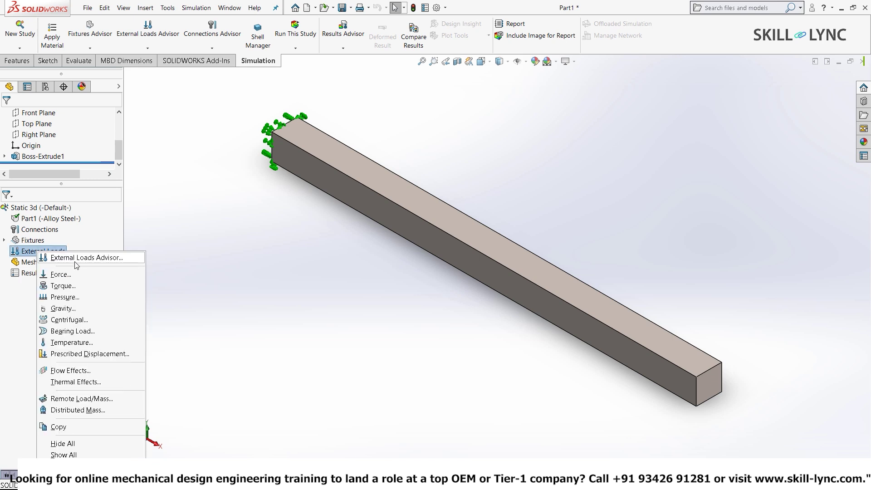
left_click(80, 278)
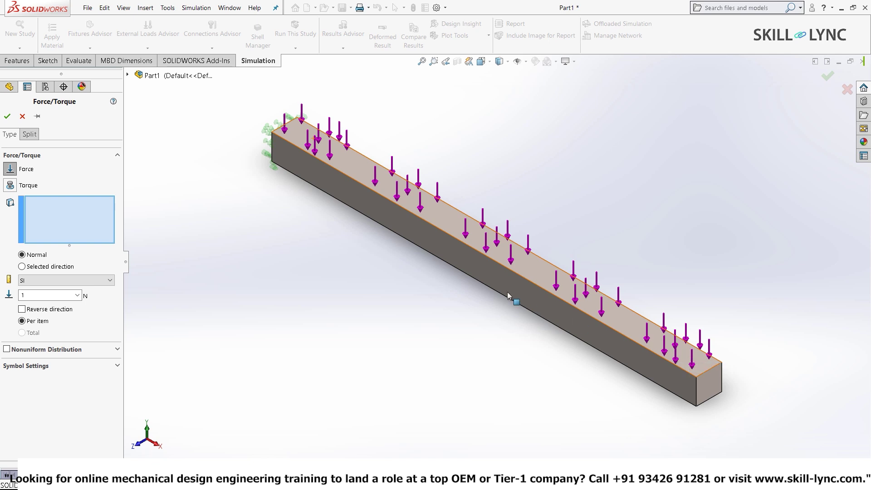
left_click(577, 293)
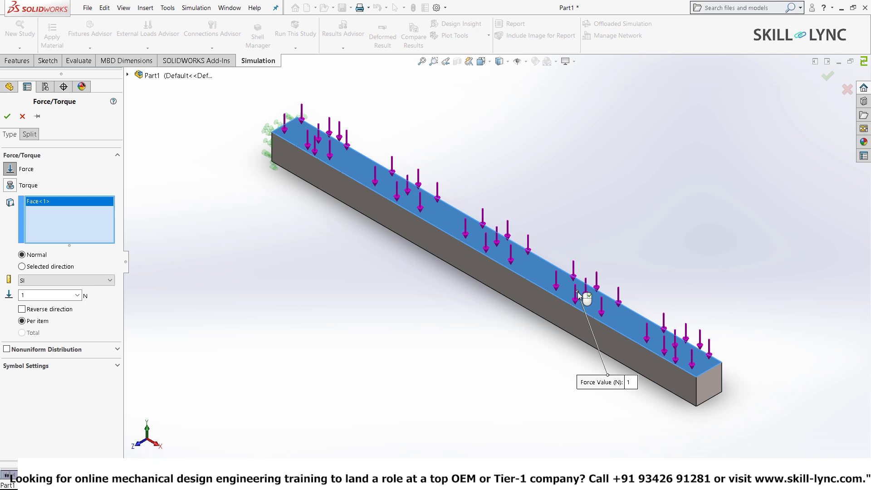
left_click(33, 293)
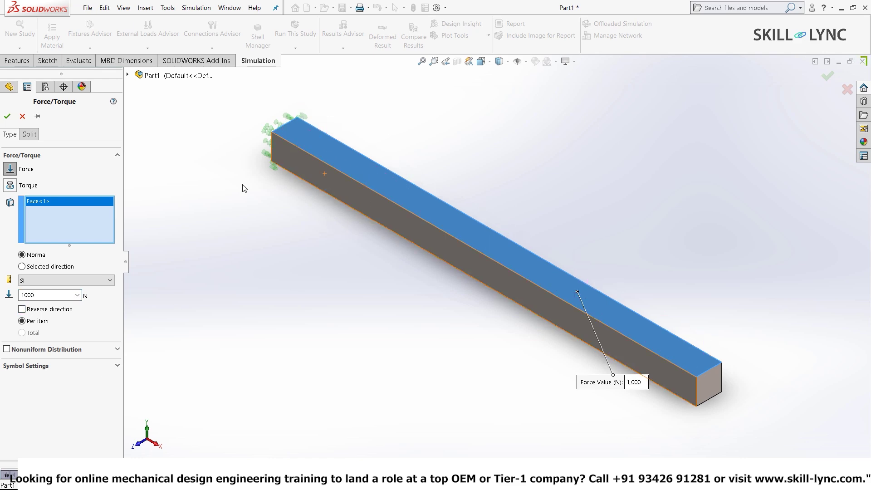
Confirm the 1000 N force, then mesh and run the study (peak von Mises 5.459e+07 N/m²)
left_click(7, 116)
right_click(26, 273)
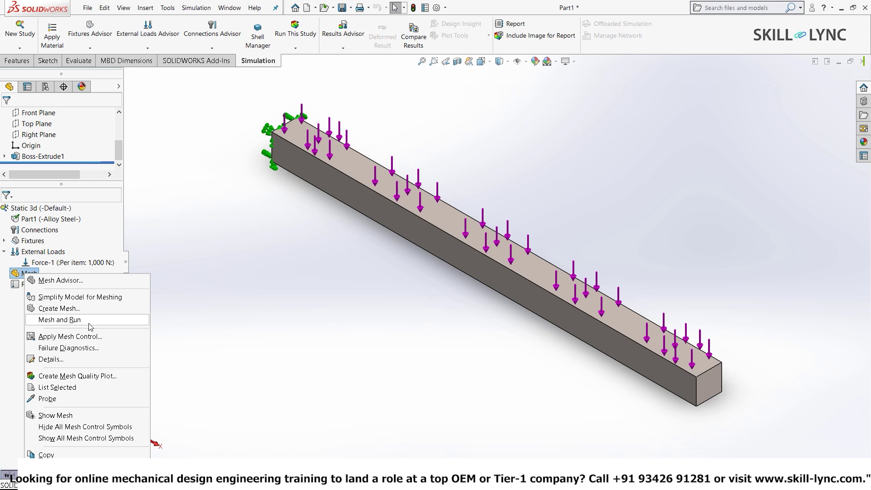
left_click(89, 320)
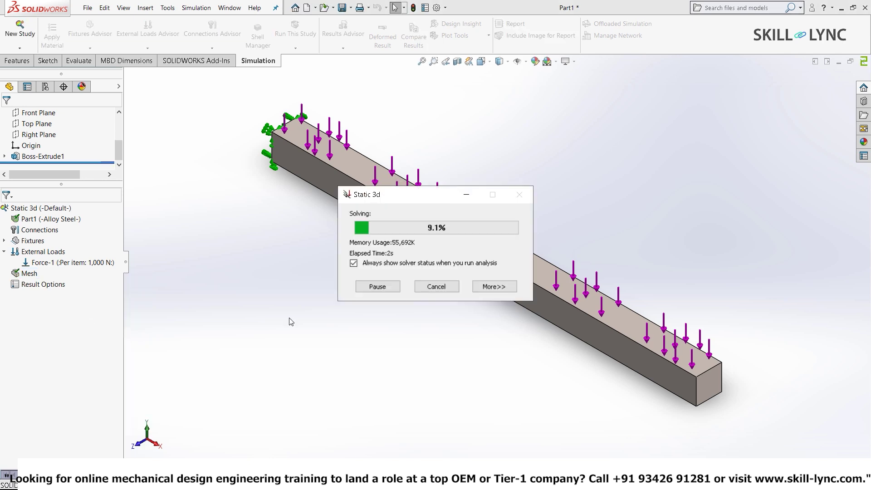
middle_click_drag(651, 272, 666, 246)
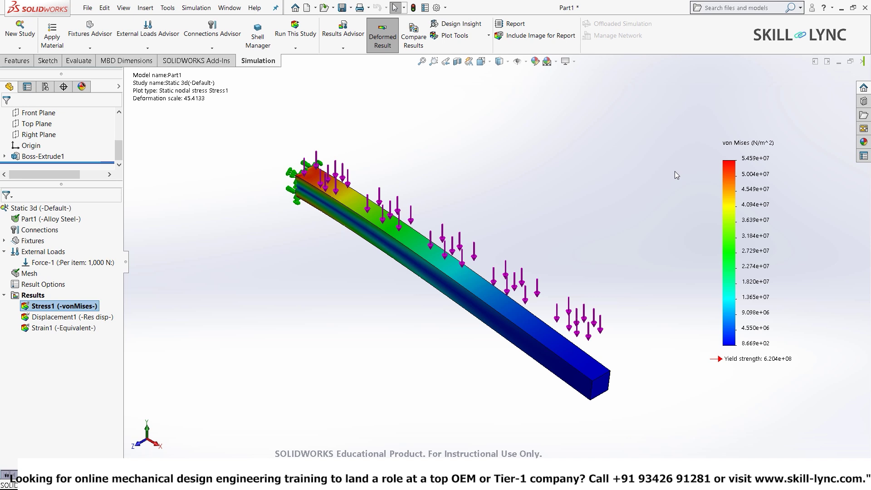
scroll(331, 299, "down", 2)
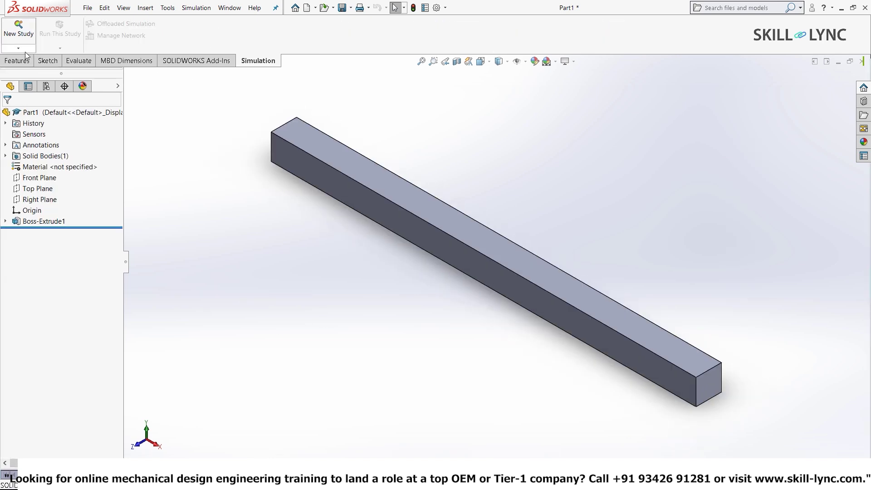
Create a new static study named 'Static 1d'
left_click(19, 34)
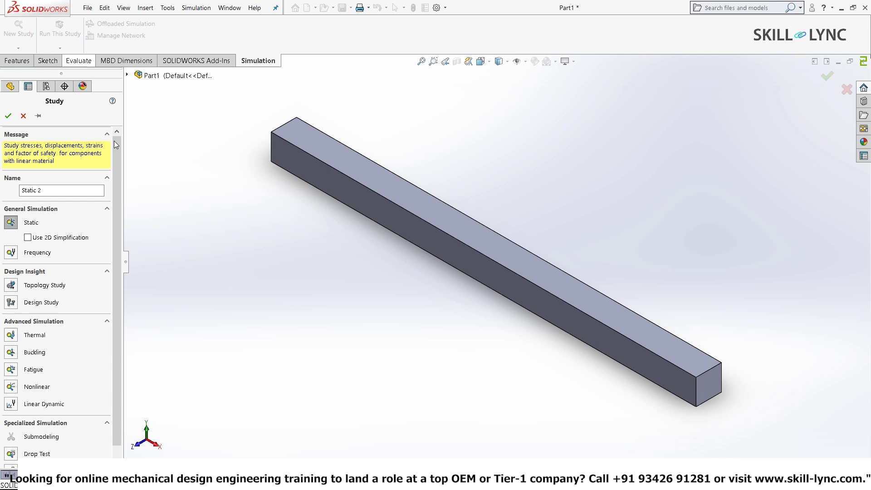
left_click(57, 191)
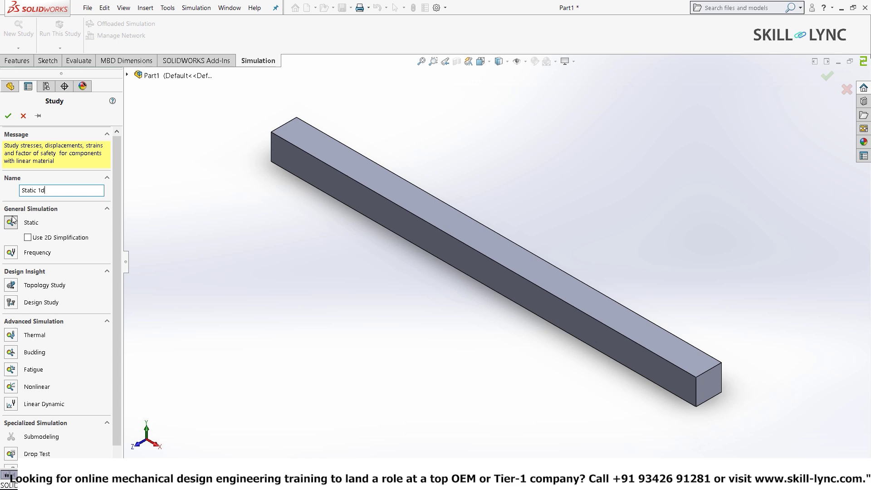
left_click(9, 115)
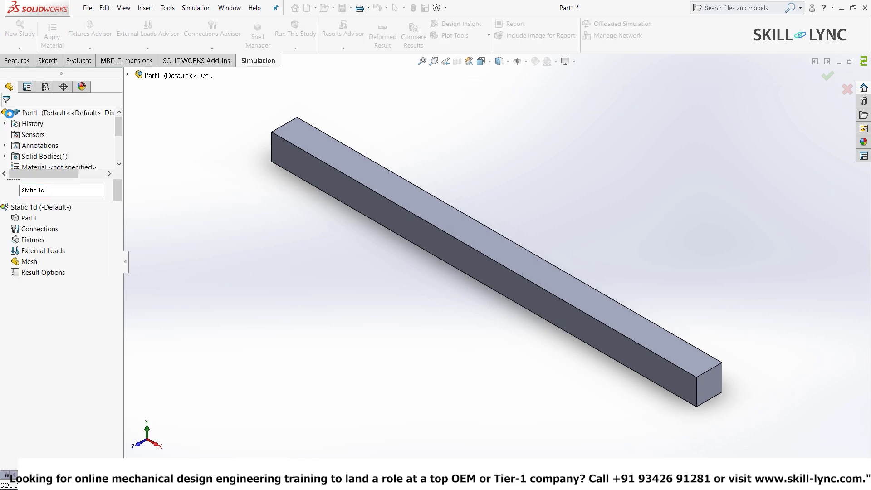
Assign Alloy Steel to Part1 in the Static 1d study
left_click(27, 217)
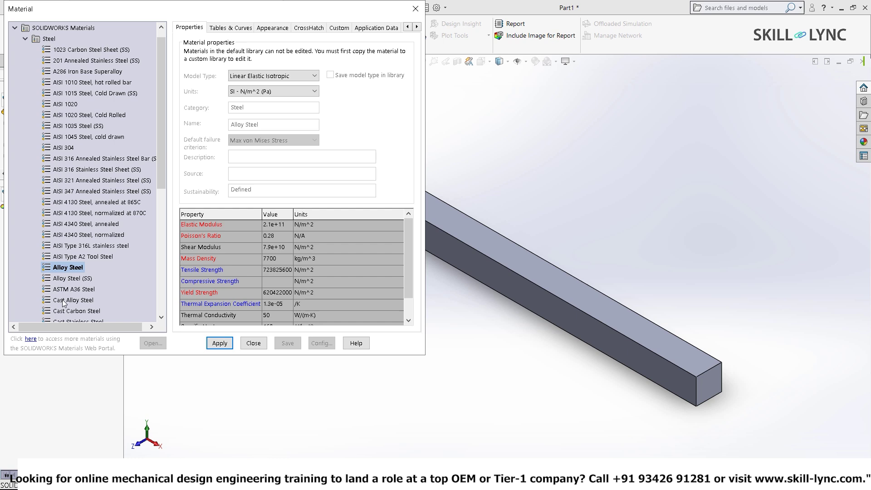
left_click(220, 347)
left_click(253, 343)
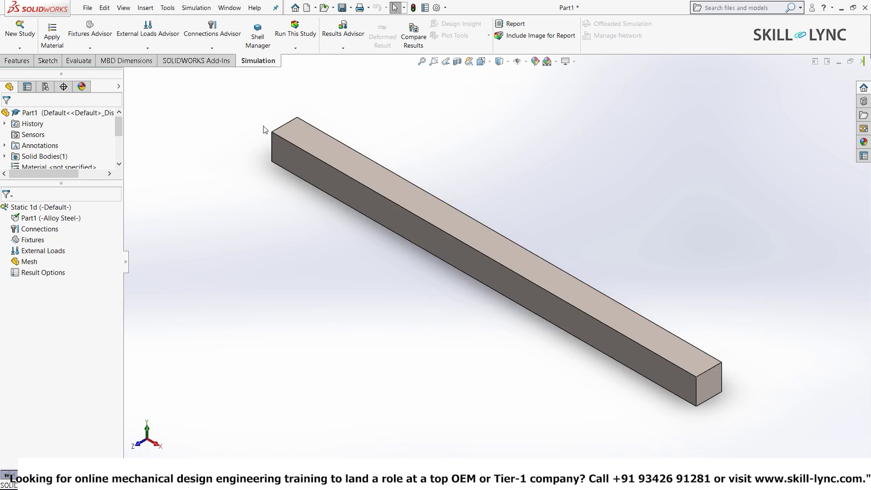
Treat Part1 as a beam and add a Fixed Geometry fixture at its left-end joint
right_click(29, 220)
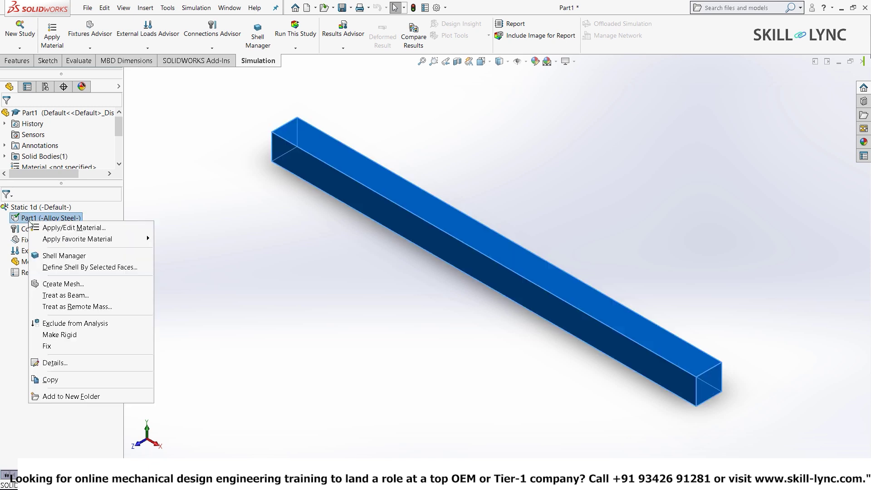
left_click(89, 294)
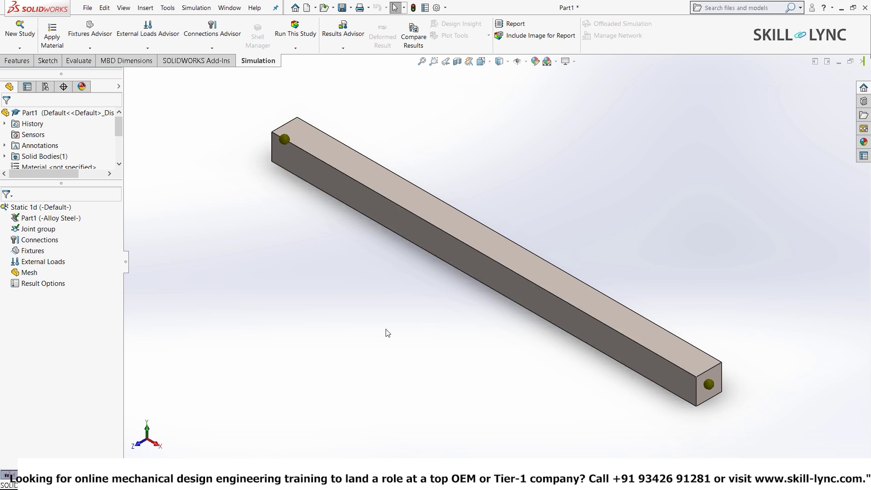
right_click(32, 252)
left_click(132, 310)
middle_click_drag(249, 253, 352, 255)
left_click(359, 210)
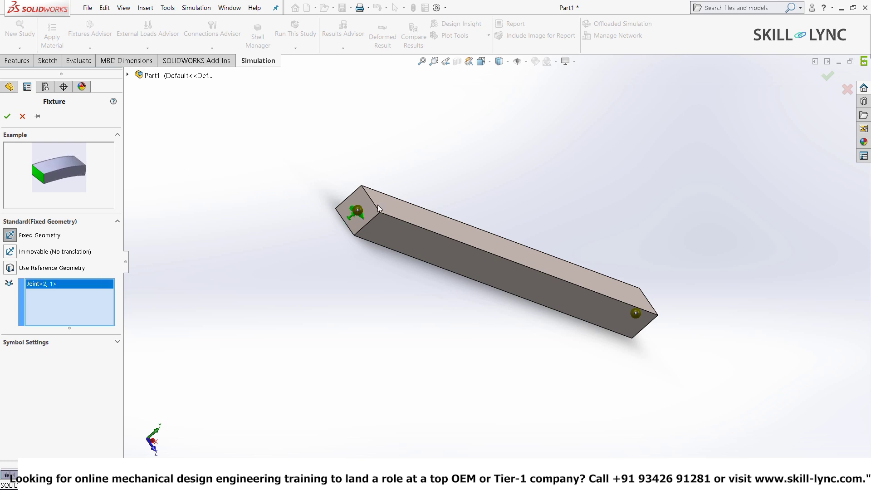
key("Return")
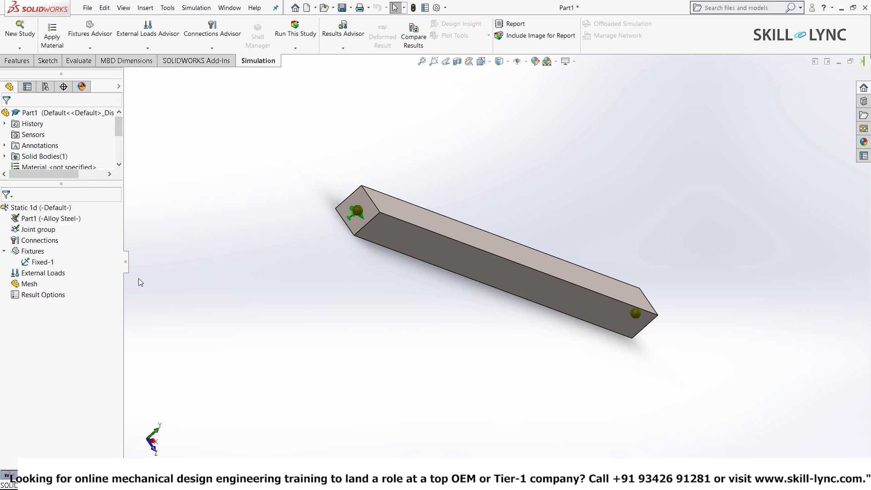
Start a beam Force load and select the beam to receive it
right_click(43, 274)
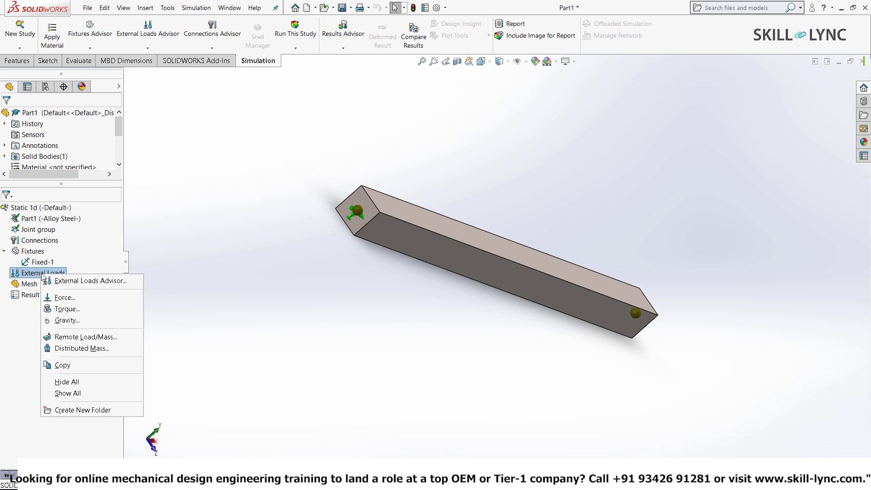
left_click(76, 298)
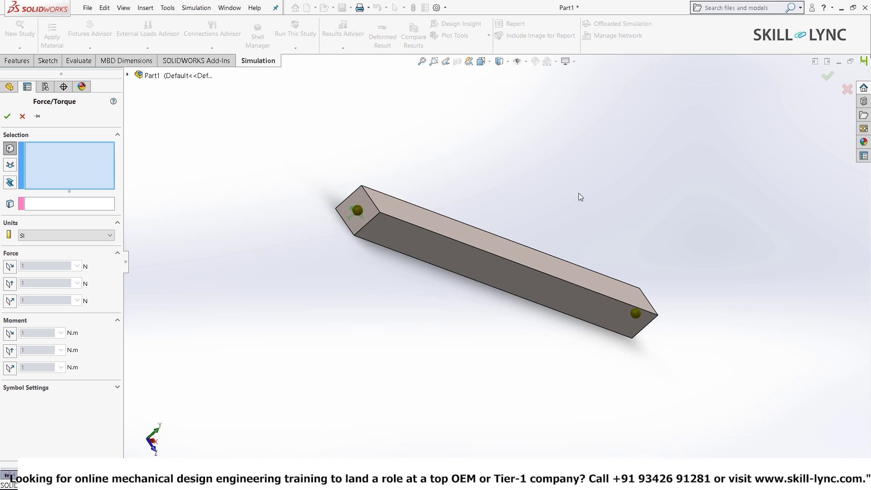
left_click(10, 182)
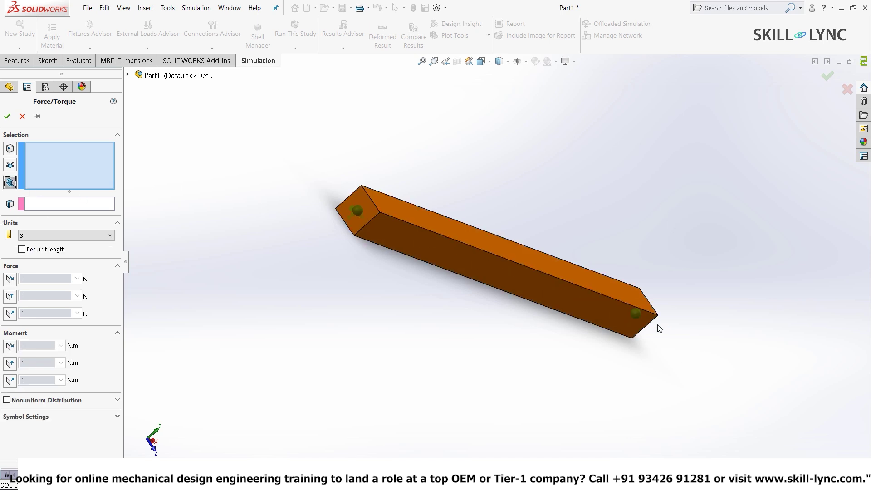
middle_click_drag(657, 327, 528, 271)
left_click(528, 271)
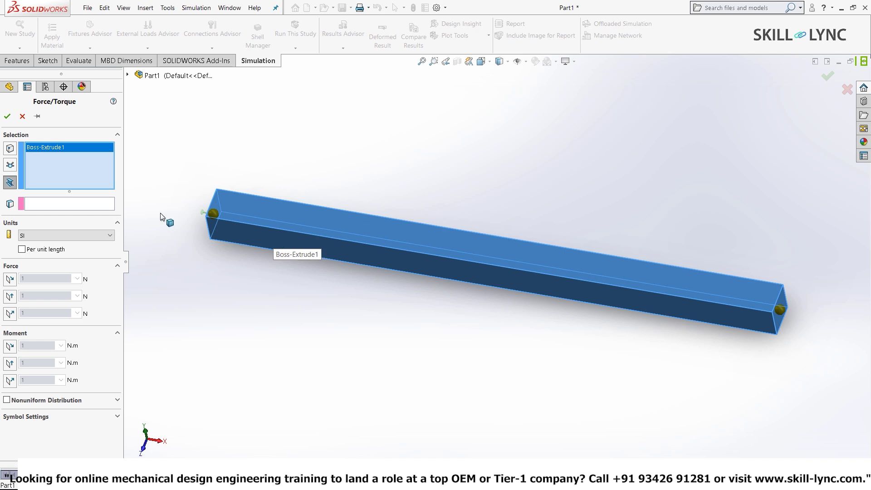
left_click(46, 204)
middle_click_drag(591, 395, 392, 327)
scroll(177, 200, "down", 4)
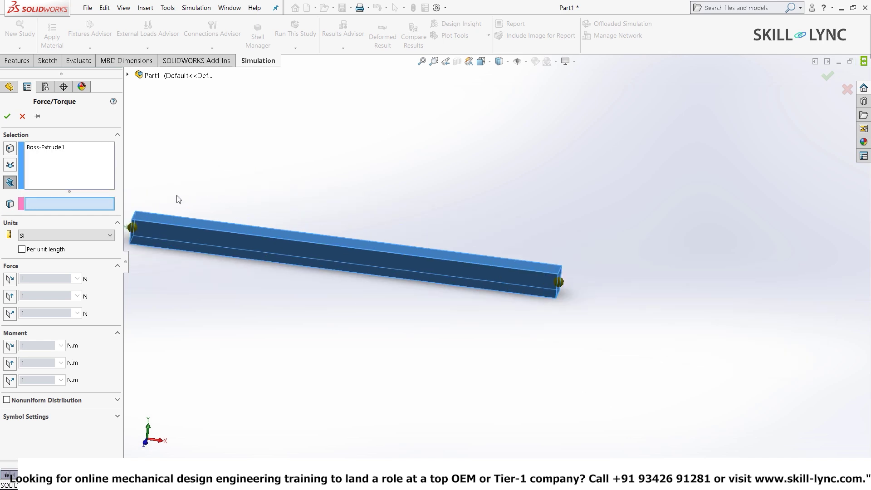
middle_click_drag(371, 355, 346, 376)
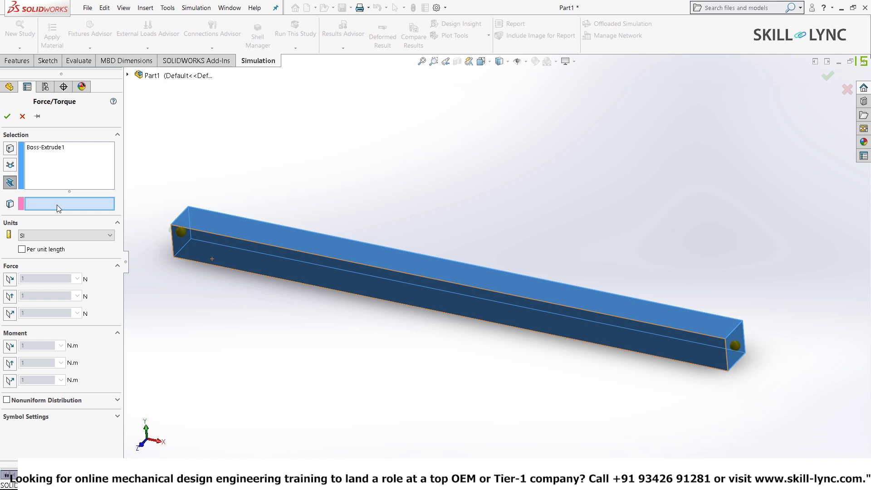
Direct the 1000 N force along the beam's end edge, leaving Reverse direction off
left_click(725, 355)
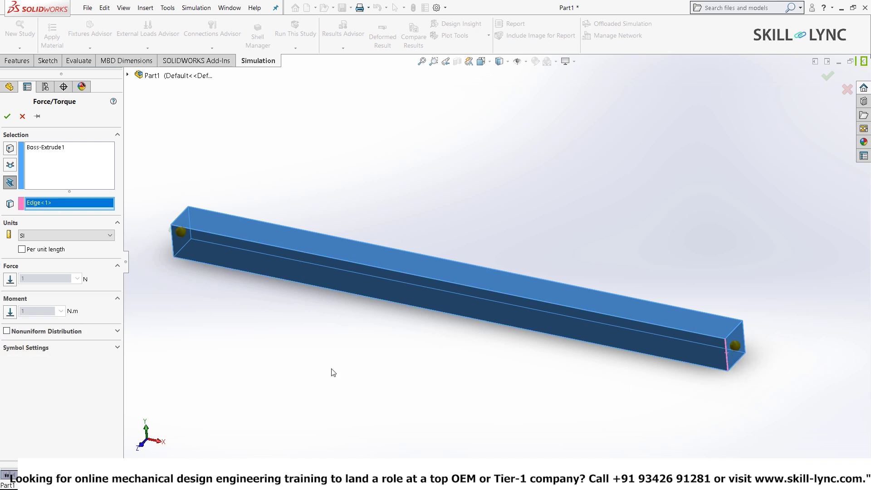
left_click(10, 279)
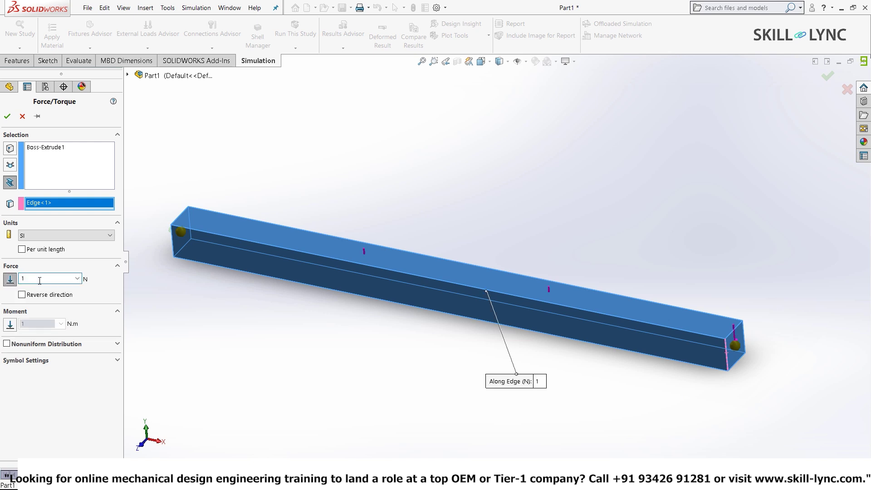
type("000")
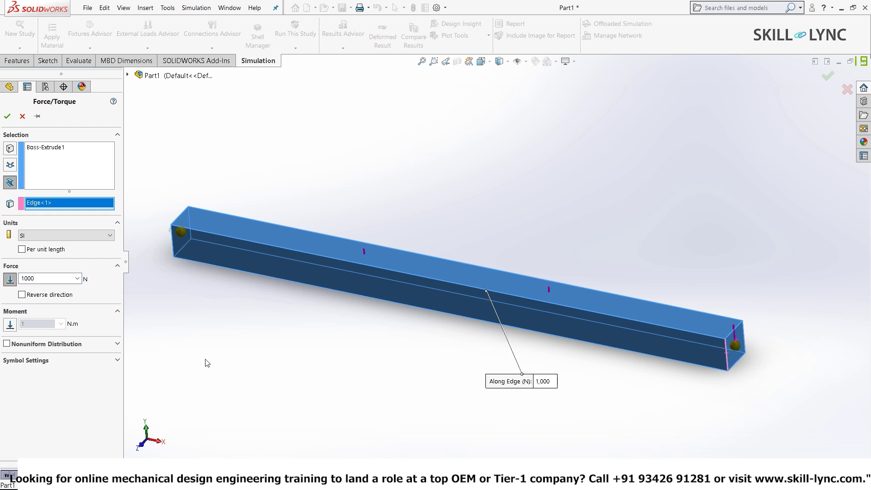
scroll(783, 349, "down", 3)
scroll(685, 336, "down", 3)
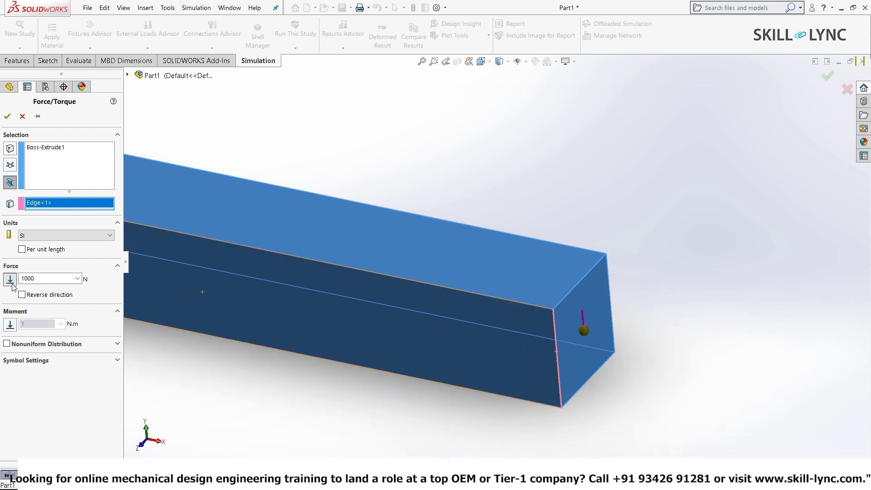
left_click(22, 295)
left_click(22, 295)
scroll(593, 366, "up", 5)
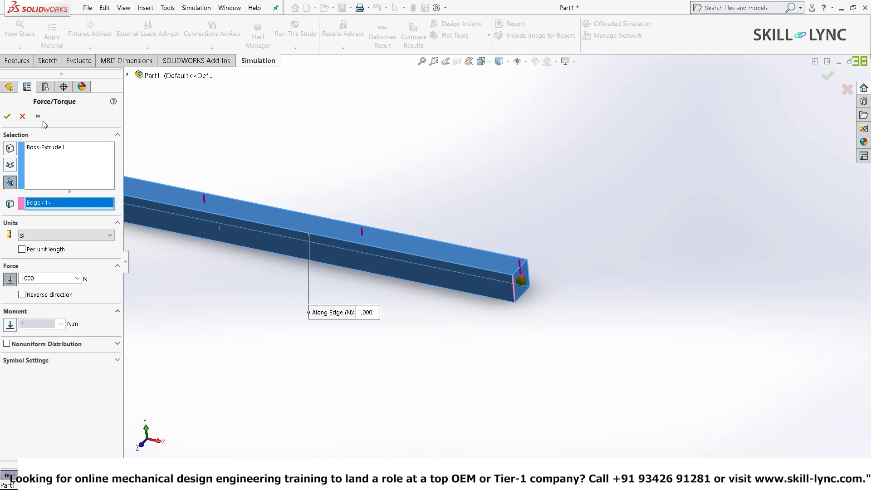
Confirm the force load and create the beam mesh for Static 1d
key("Return")
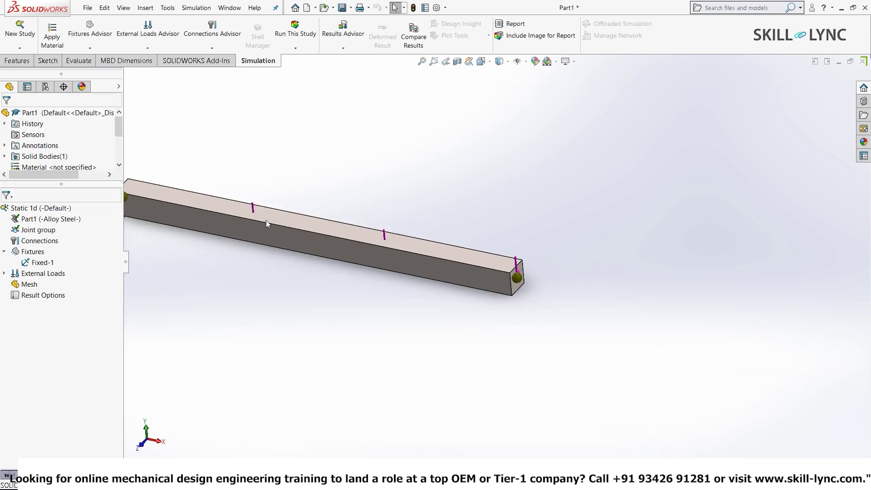
scroll(265, 220, "down", 1)
right_click(27, 284)
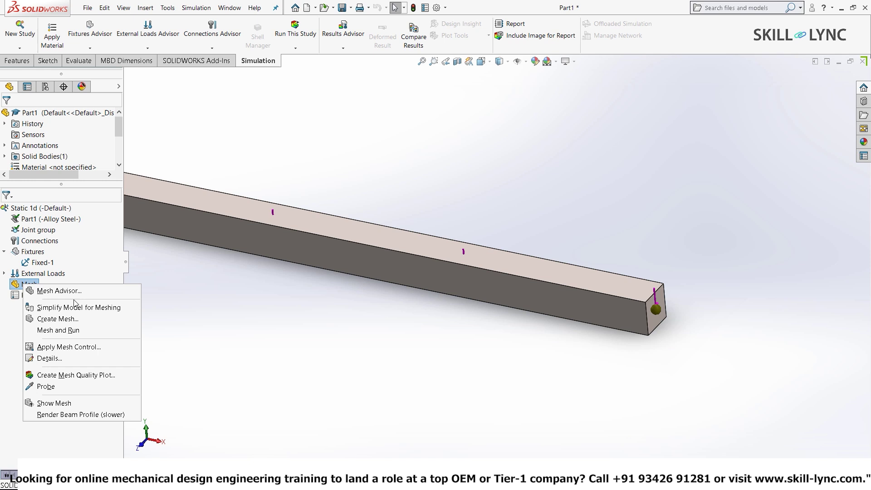
left_click(56, 329)
key("f")
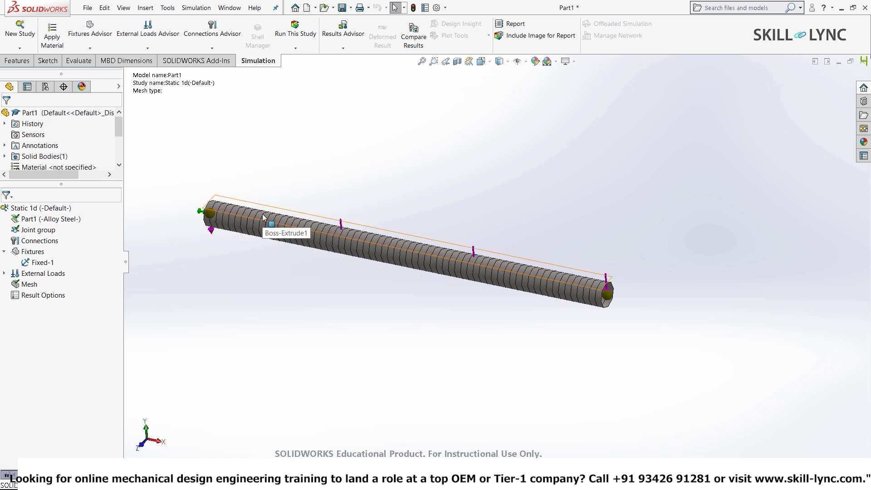
Run the Static 1d analysis
scroll(528, 313, "down", 3)
scroll(211, 217, "up", 4)
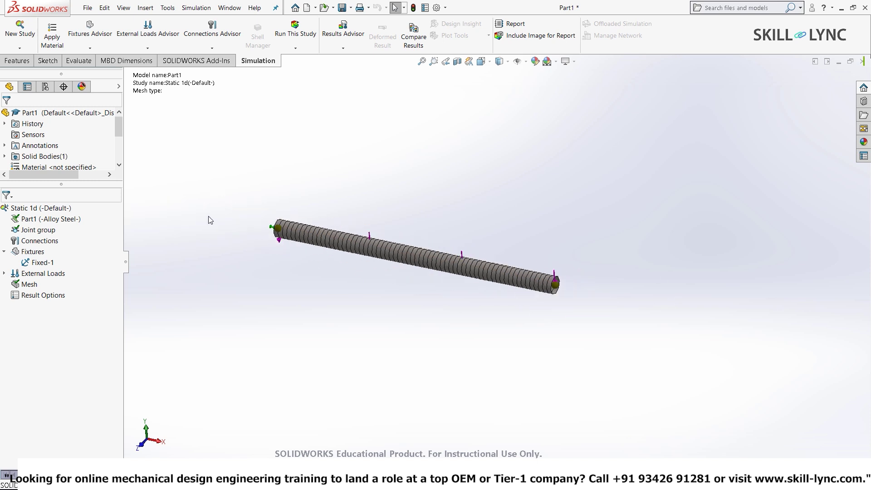
scroll(318, 220, "down", 2)
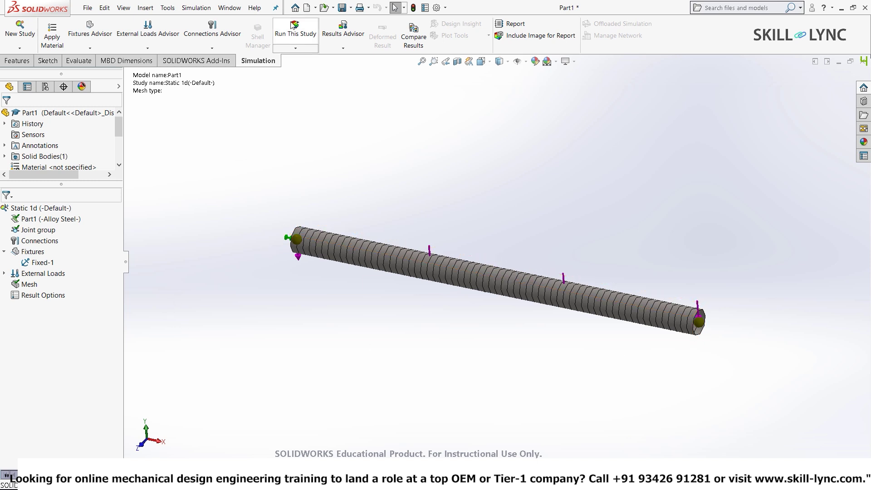
left_click(291, 43)
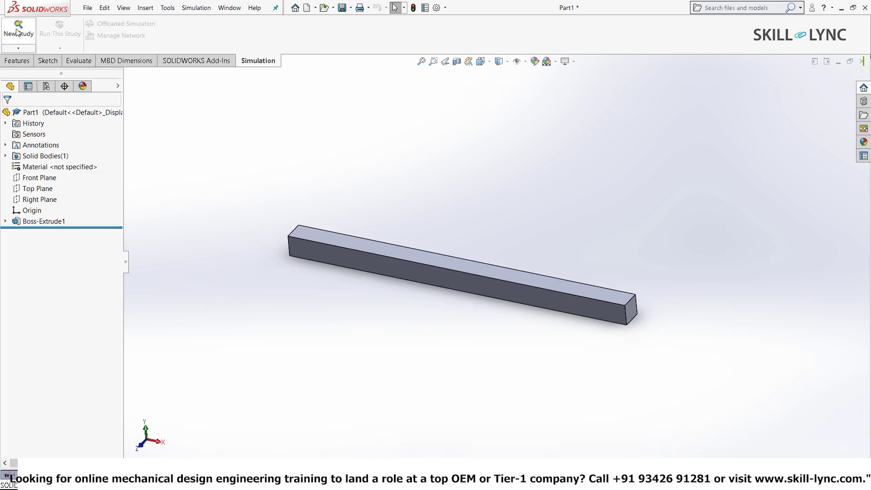
Create a new static study named Static 2d
left_click(17, 31)
left_click(62, 190)
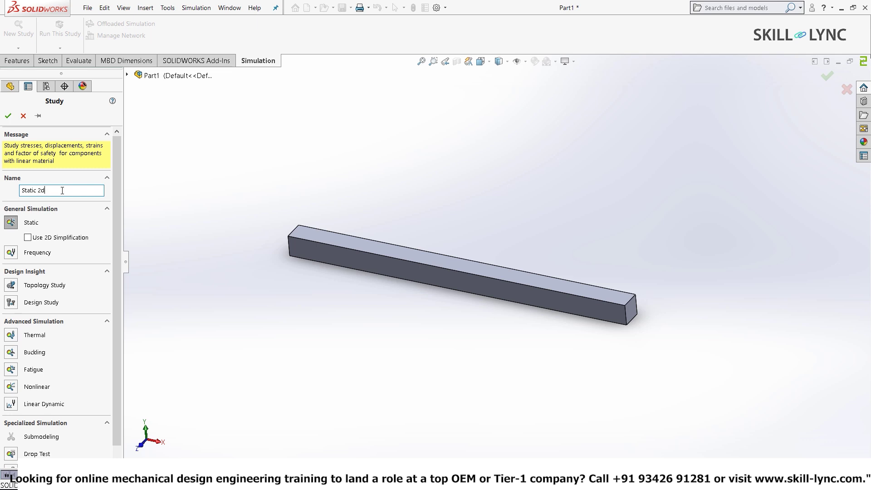
left_click(8, 116)
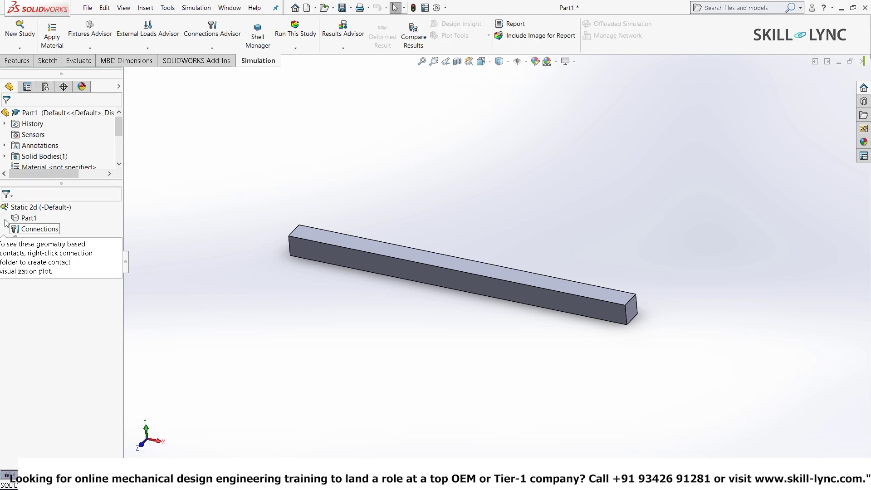
Assign Alloy Steel as the material of Part1
right_click(22, 221)
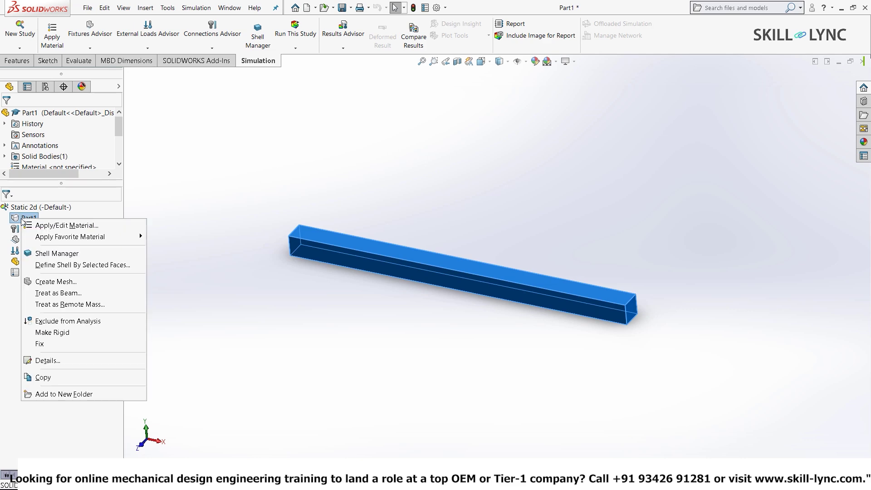
left_click(113, 228)
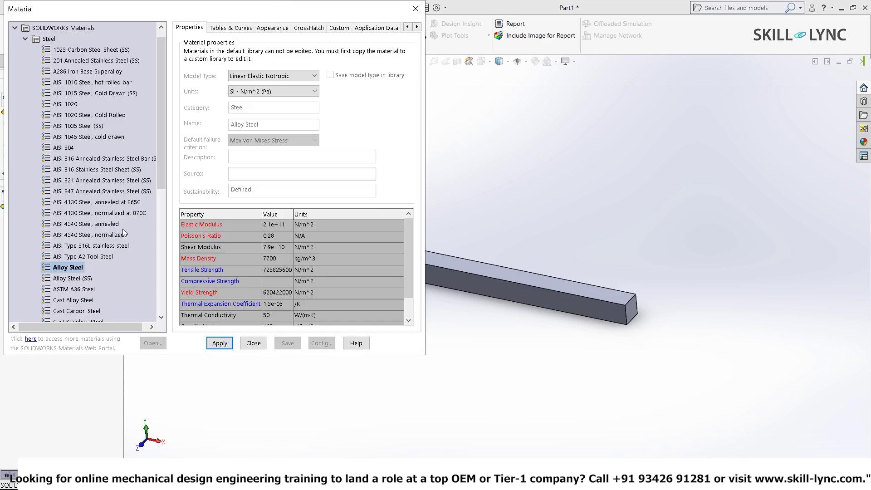
left_click(207, 343)
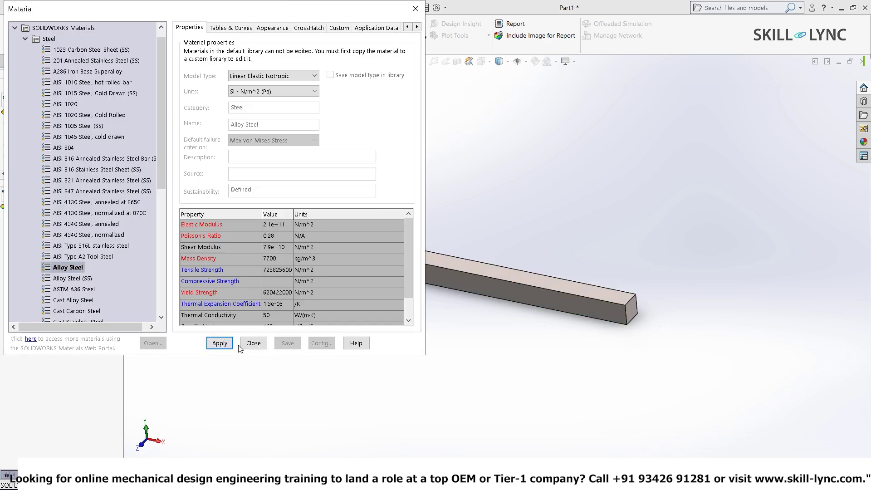
left_click(253, 343)
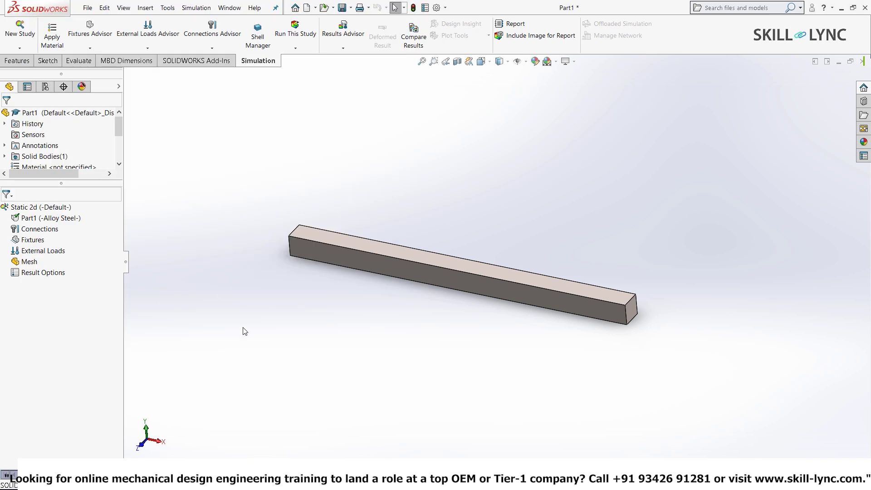
Define the beam's side face as a 30 mm thin shell for Part1
right_click(54, 219)
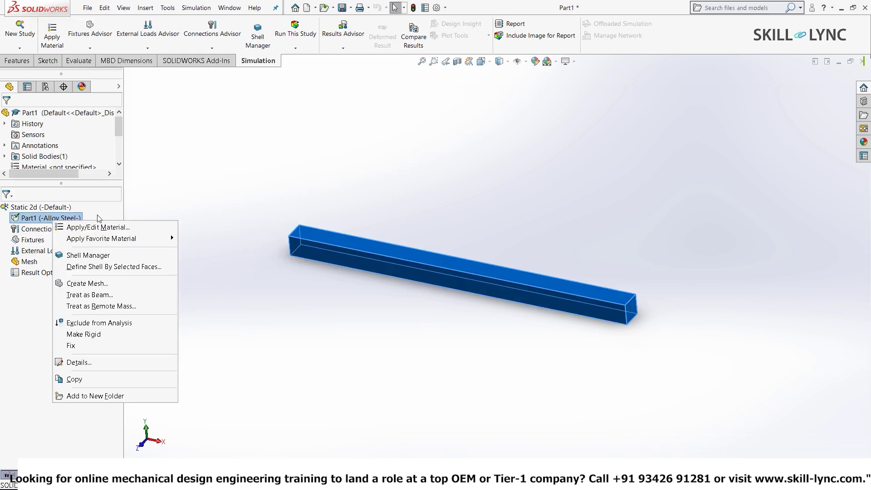
left_click(245, 210)
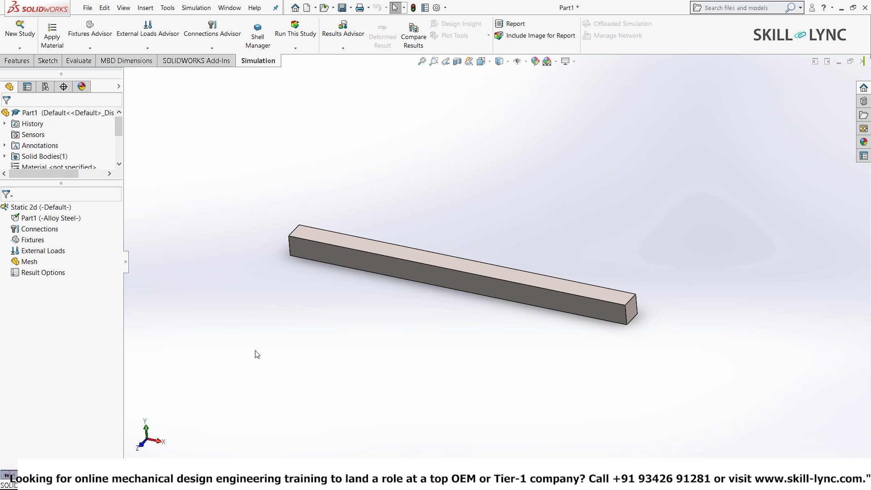
right_click(27, 221)
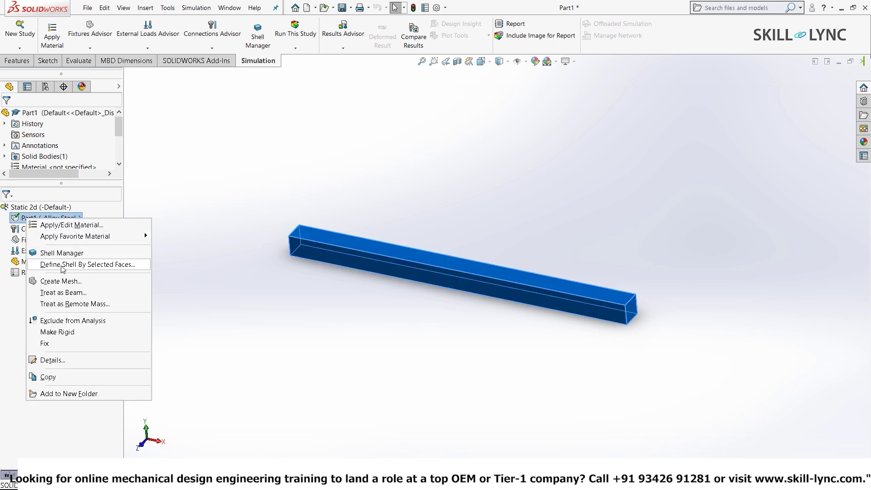
left_click(130, 266)
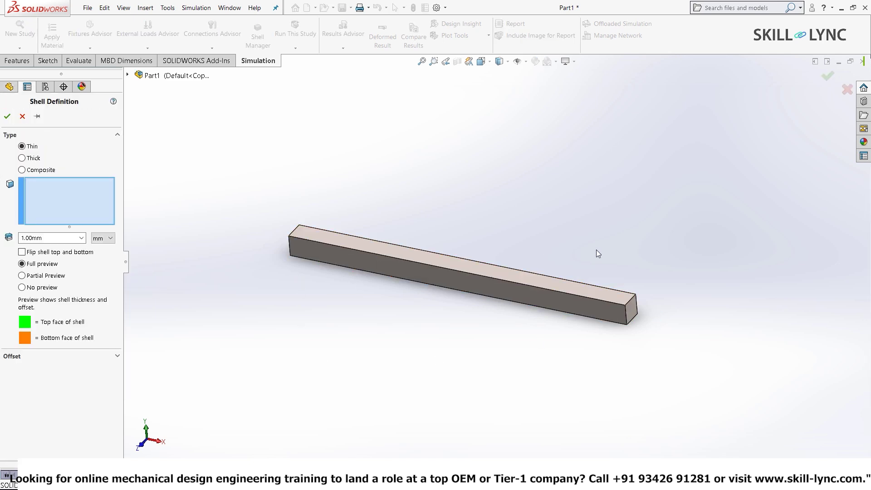
scroll(596, 249, "down", 3)
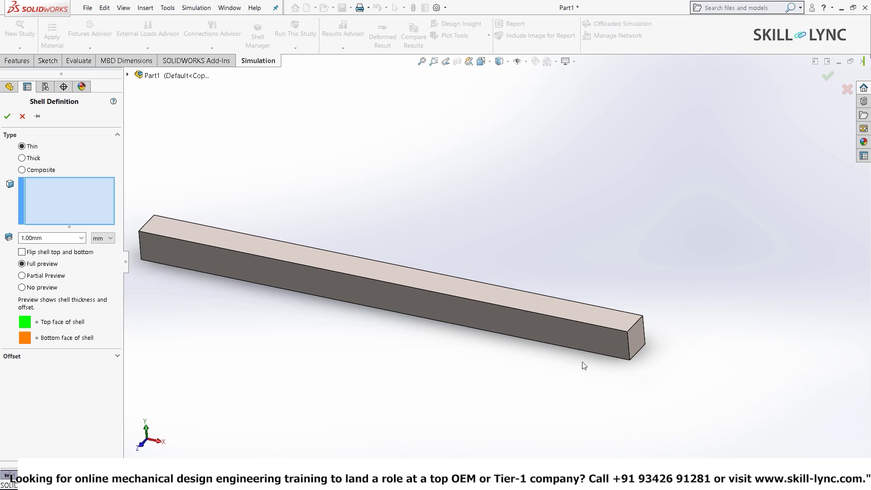
left_click(580, 341)
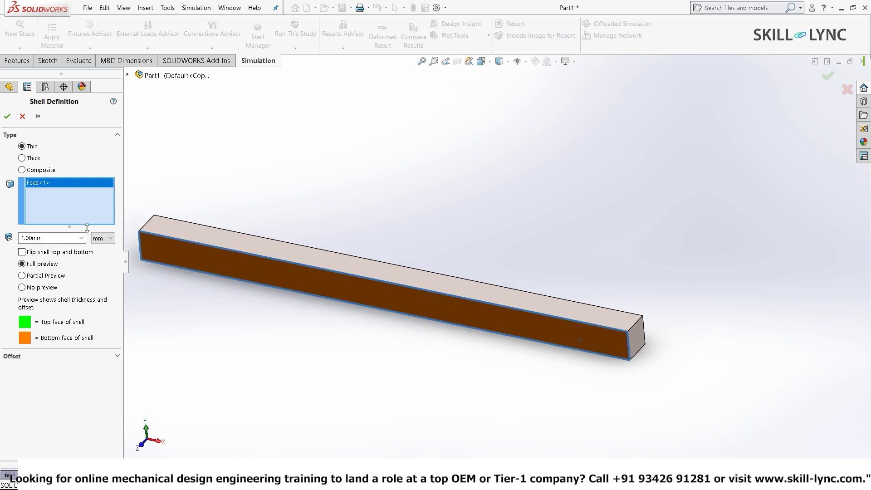
double_click(45, 238)
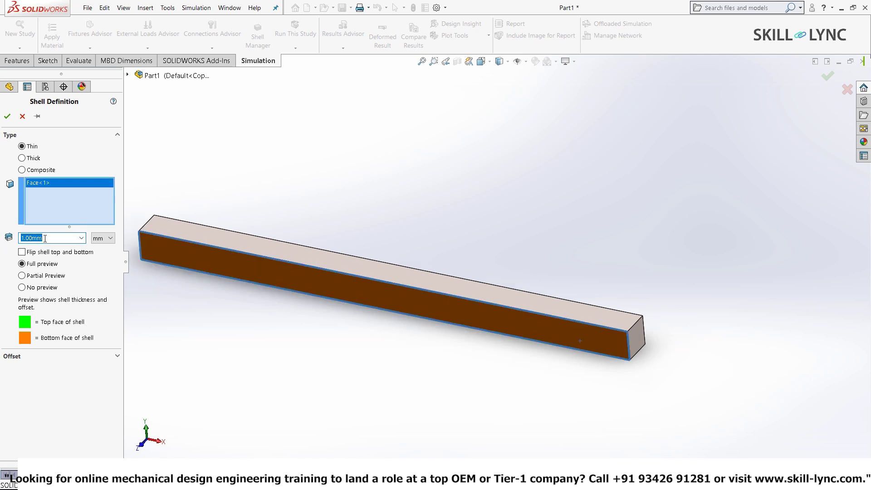
type("30")
key("Return")
middle_click_drag(576, 391, 459, 366)
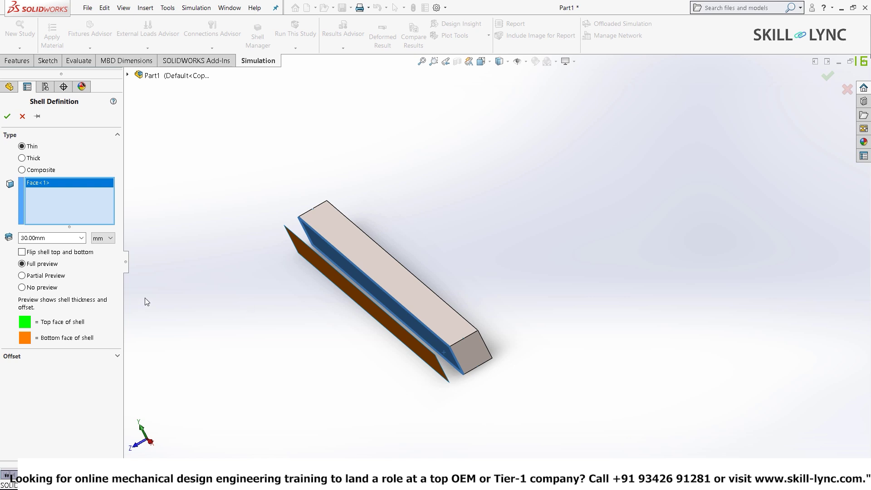
left_click(7, 116)
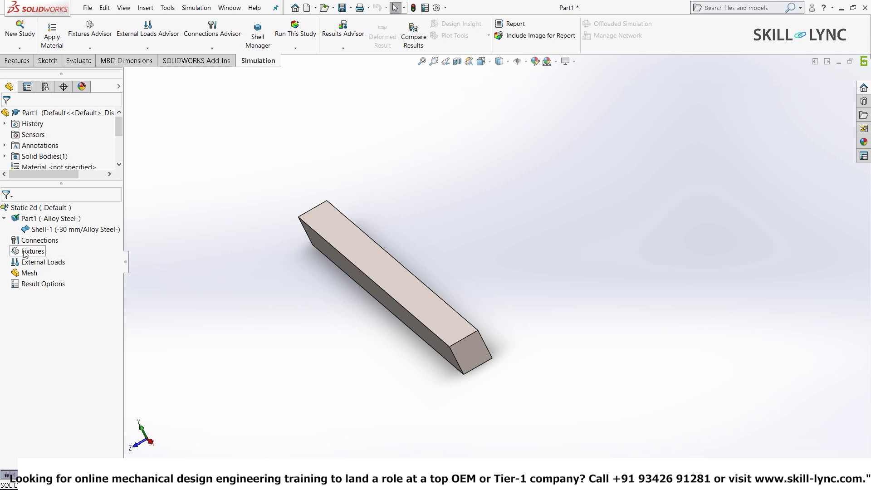
Add a Fixed Geometry fixture on the end edge of the shell face
right_click(24, 254)
left_click(53, 279)
middle_click_drag(296, 374, 331, 364)
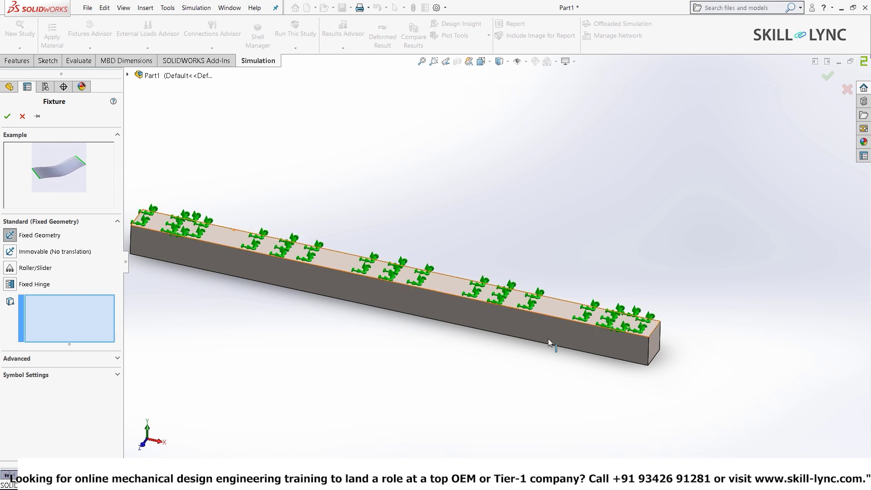
scroll(251, 224, "down", 5)
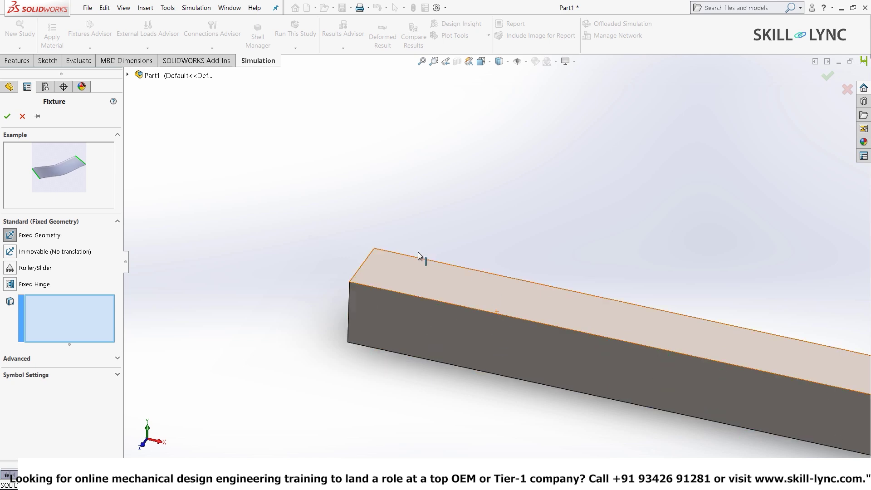
middle_click_drag(369, 389, 426, 335)
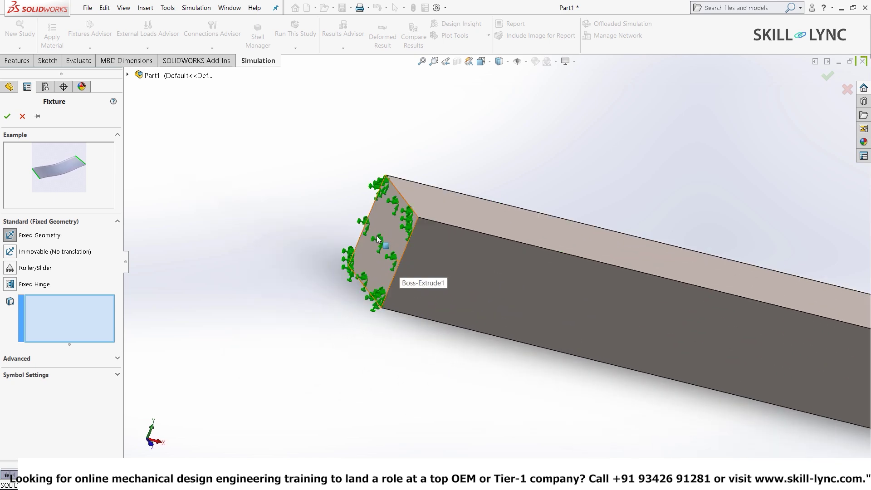
left_click(401, 259)
scroll(401, 277, "up", 3)
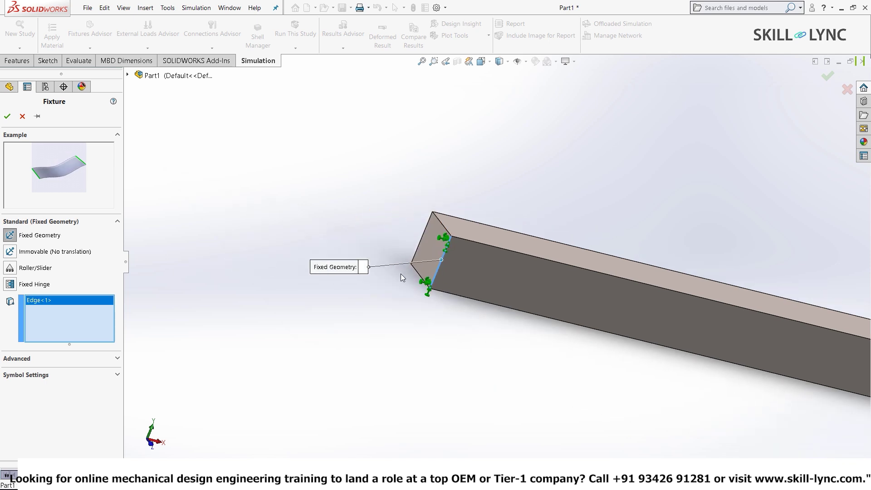
scroll(481, 271, "up", 2)
scroll(548, 340, "up", 3)
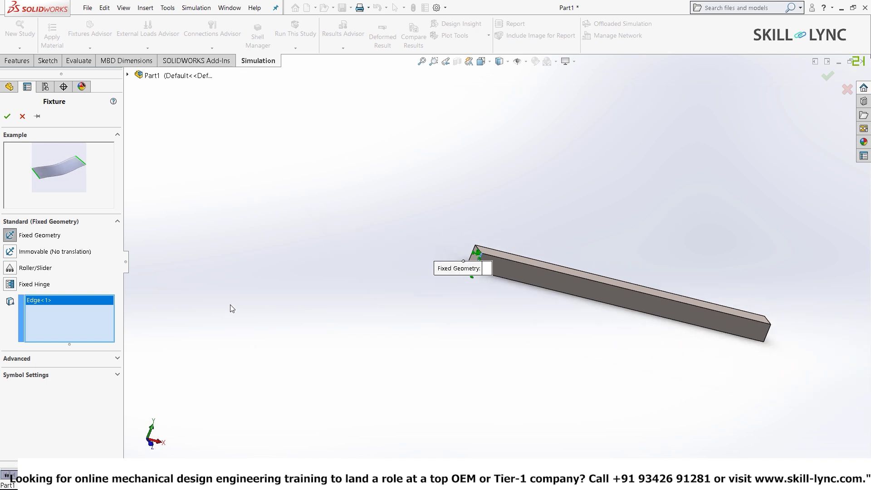
scroll(738, 356, "down", 4)
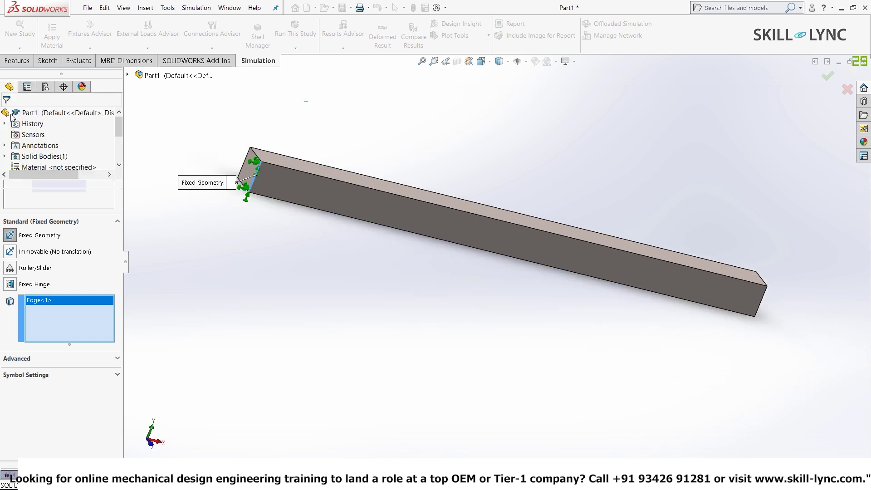
key("Return")
Start a force load on the beam's top edge
right_click(59, 251)
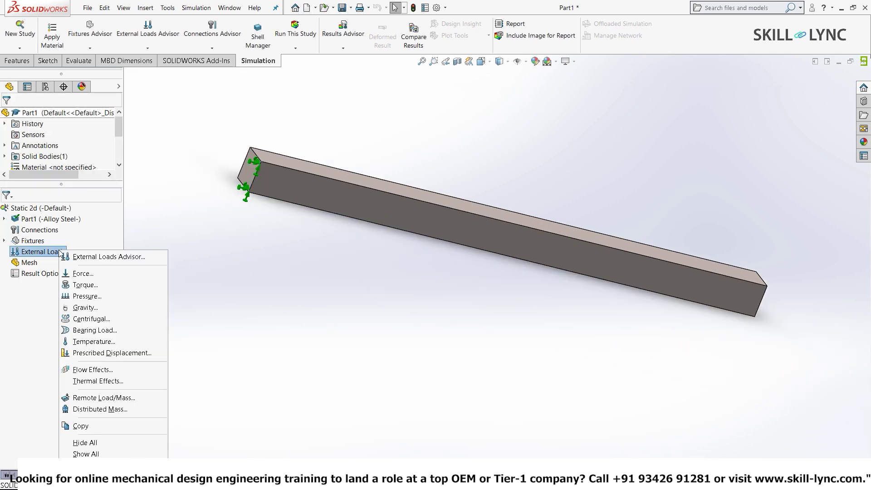
left_click(80, 276)
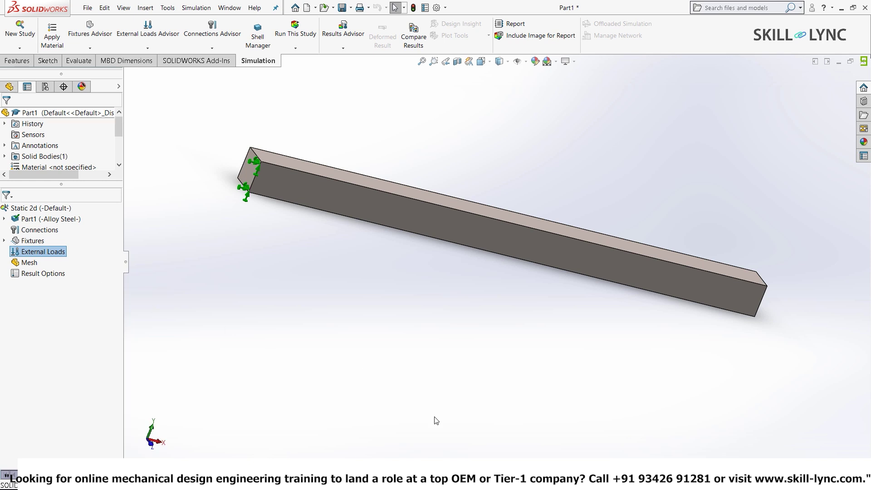
scroll(521, 230, "down", 5)
middle_click_drag(507, 183, 459, 233)
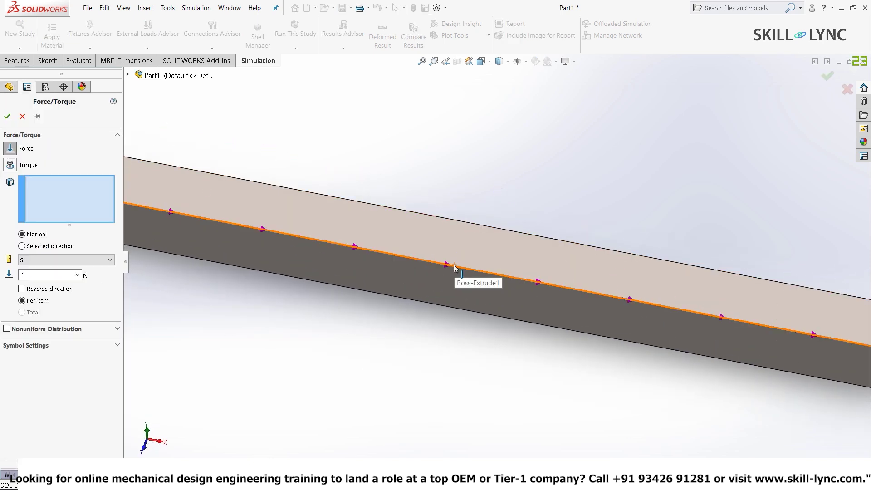
left_click(454, 267)
scroll(281, 270, "up", 3)
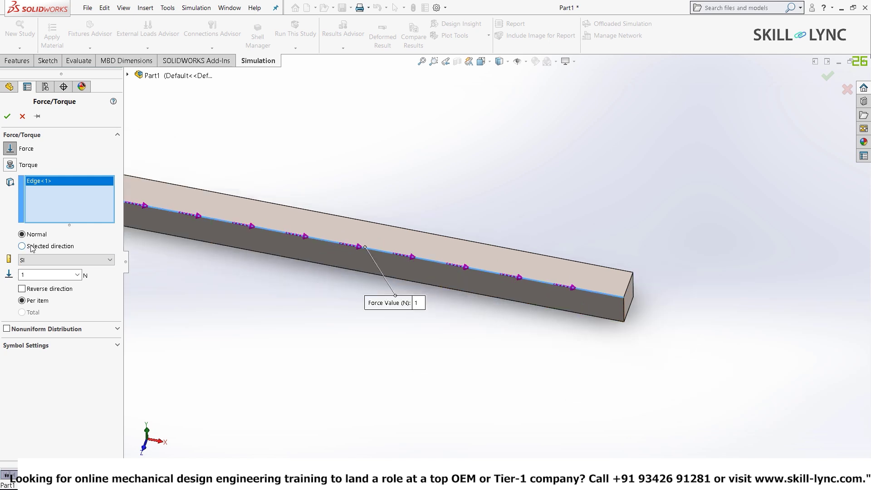
Direct the force along the vertical end edge, enter its value and accept
left_click(36, 246)
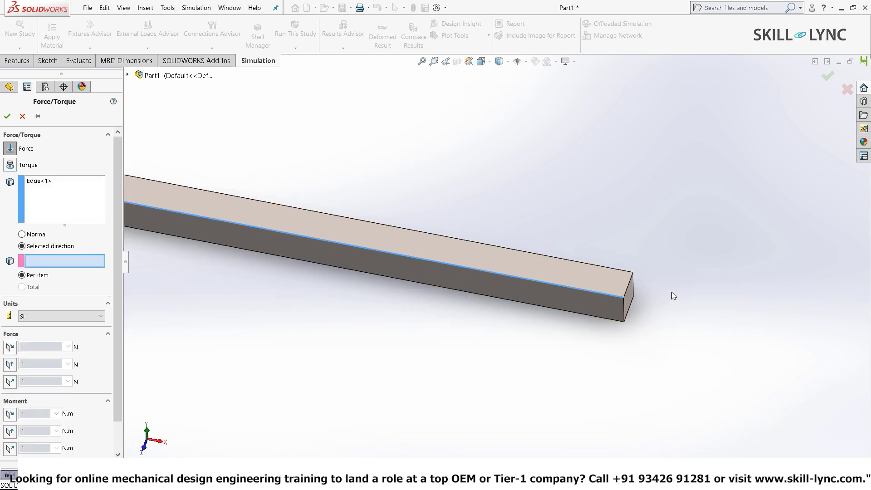
scroll(671, 292, "down", 3)
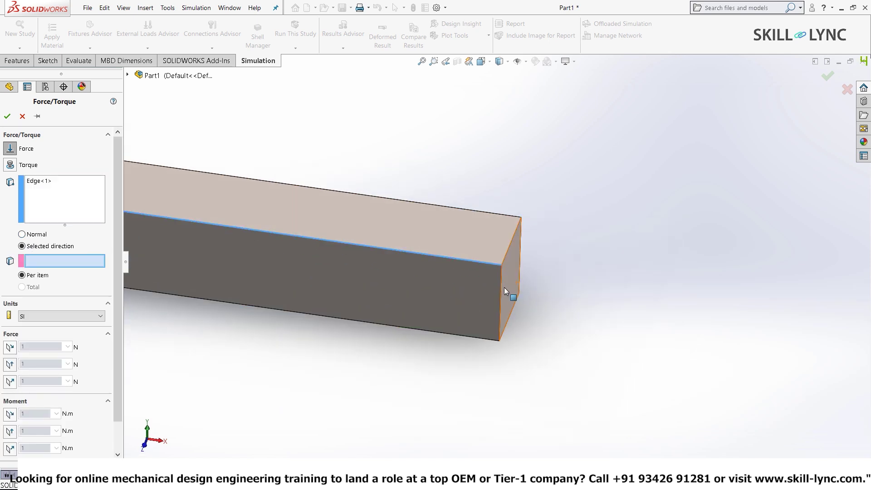
left_click(501, 291)
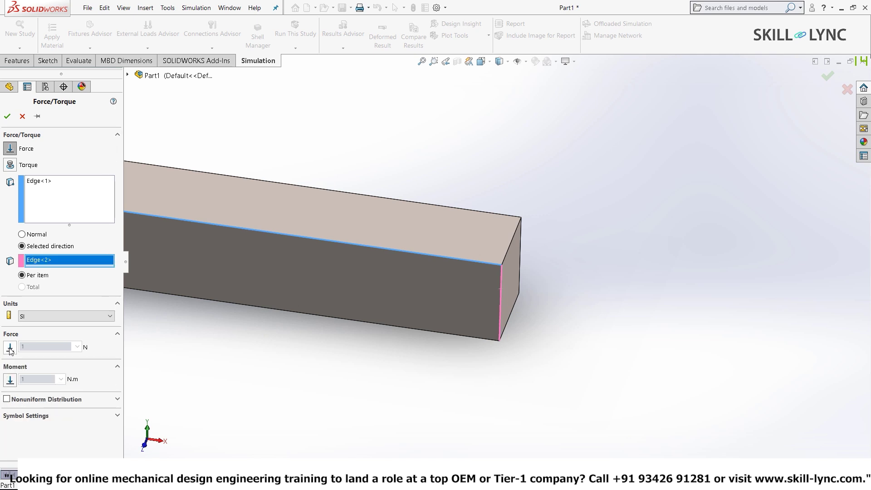
left_click(10, 348)
scroll(287, 269, "up", 2)
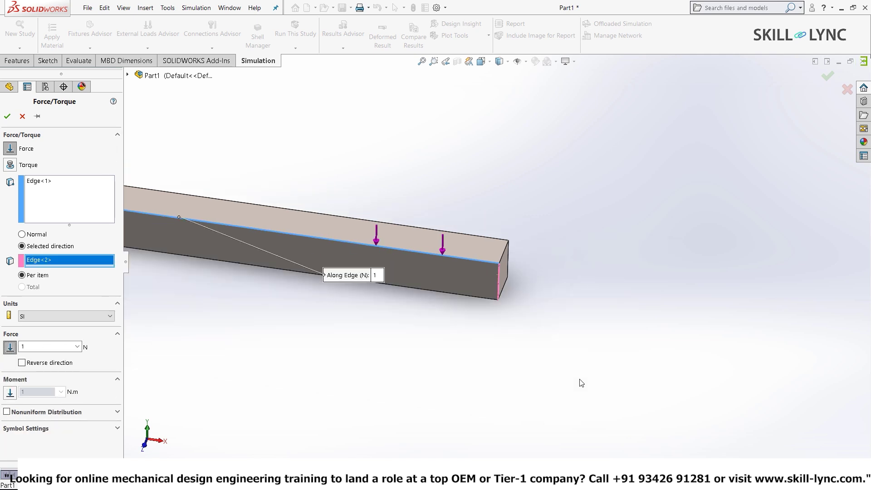
scroll(518, 298, "up", 3)
scroll(507, 245, "down", 3)
scroll(507, 245, "down", 2)
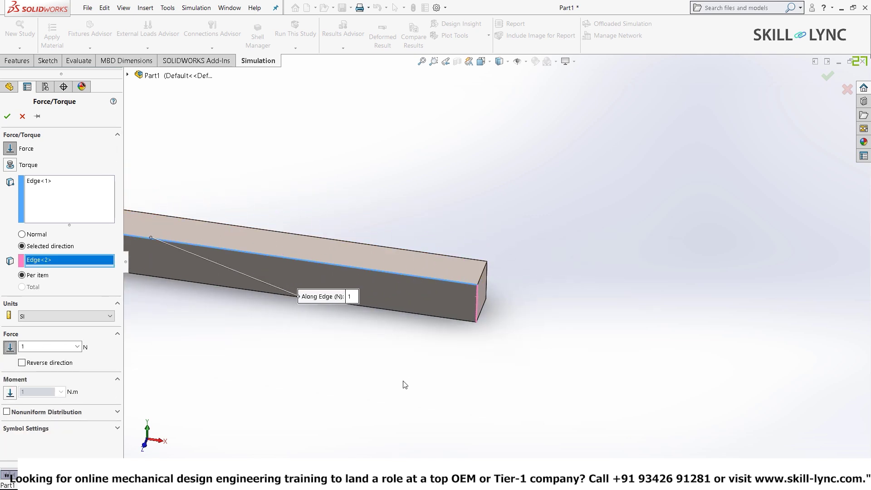
double_click(45, 348)
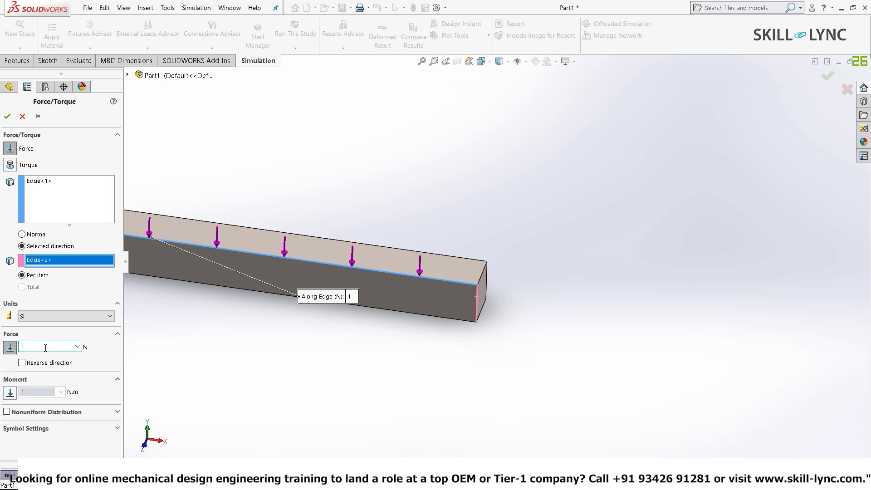
type("000")
left_click(7, 116)
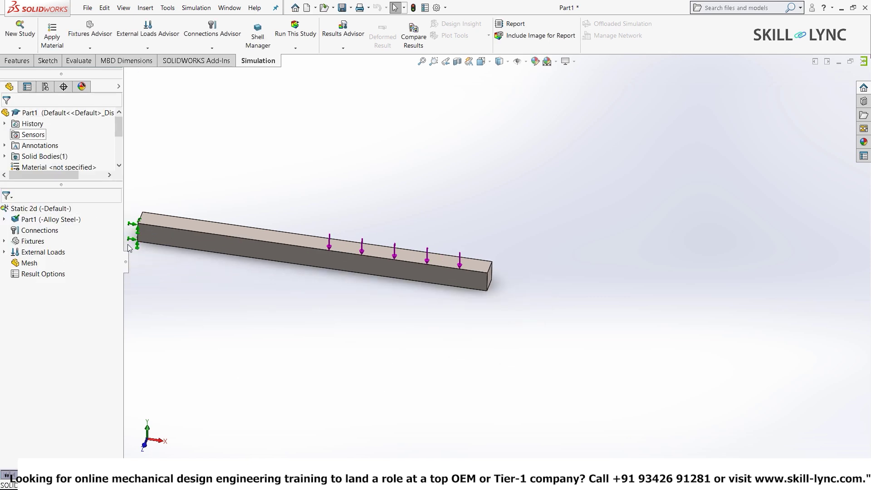
Create the shell mesh at default density and orbit to inspect the triangular elements
right_click(27, 263)
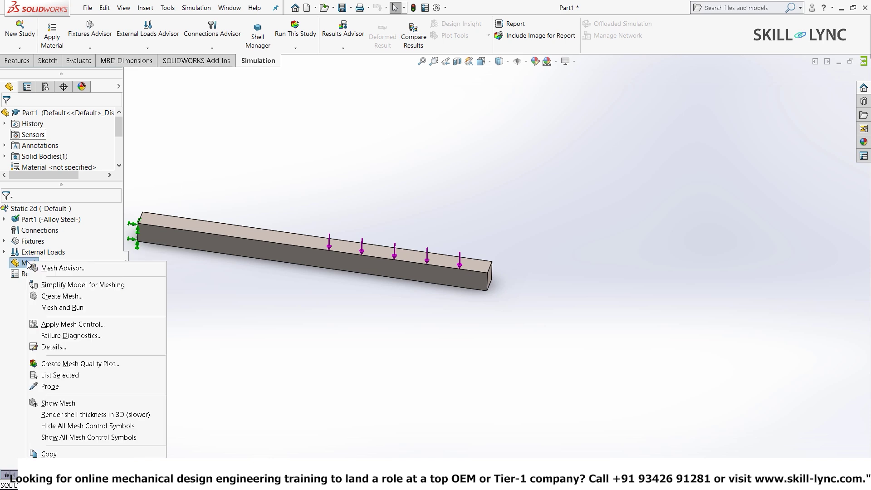
left_click(61, 296)
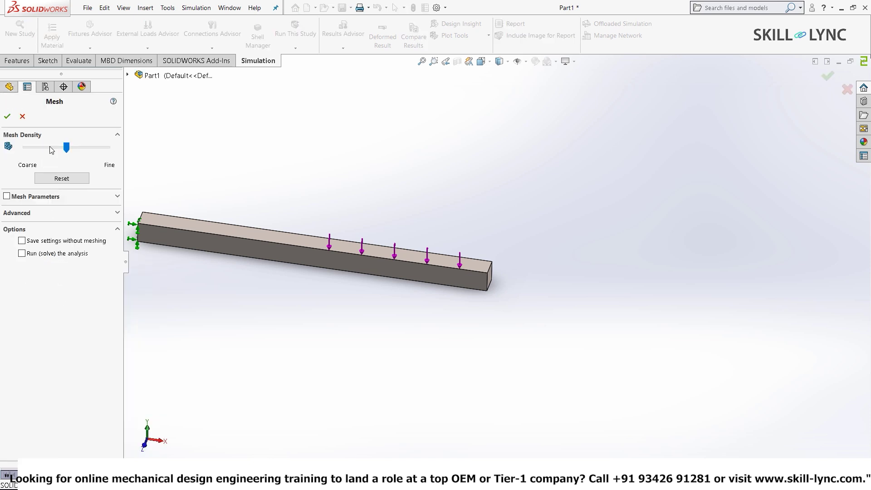
left_click(7, 116)
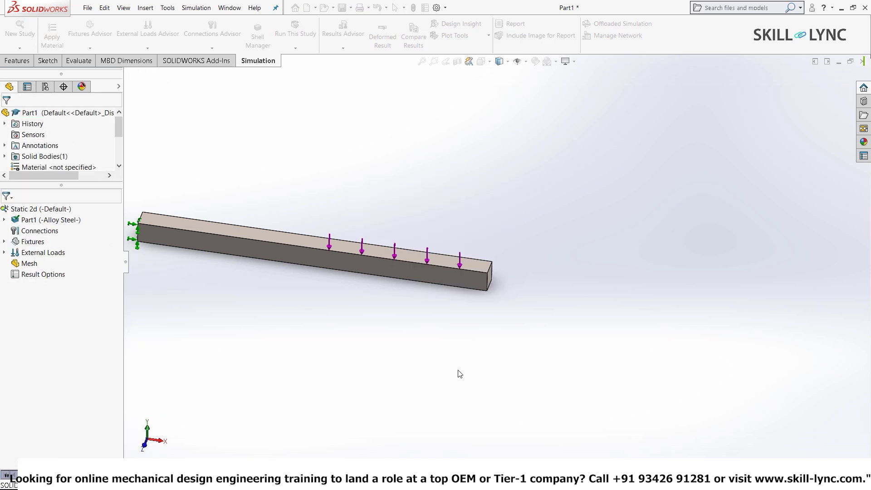
middle_click_drag(459, 374, 392, 254)
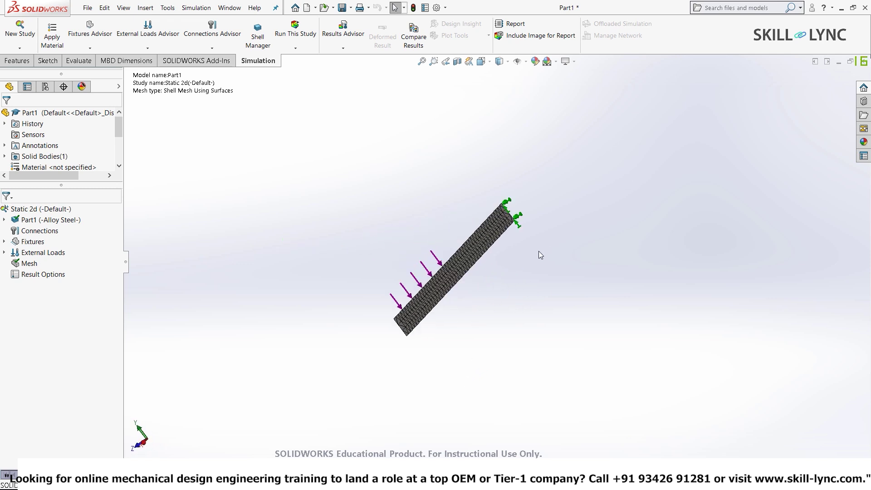
middle_click_drag(462, 295, 470, 249)
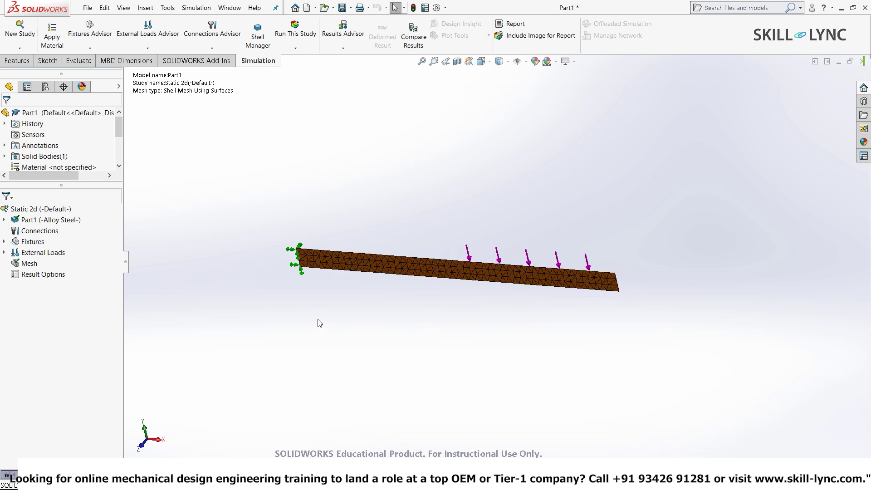
Run Static 2d, then bring up Compare Results from the Results folder
left_click(294, 38)
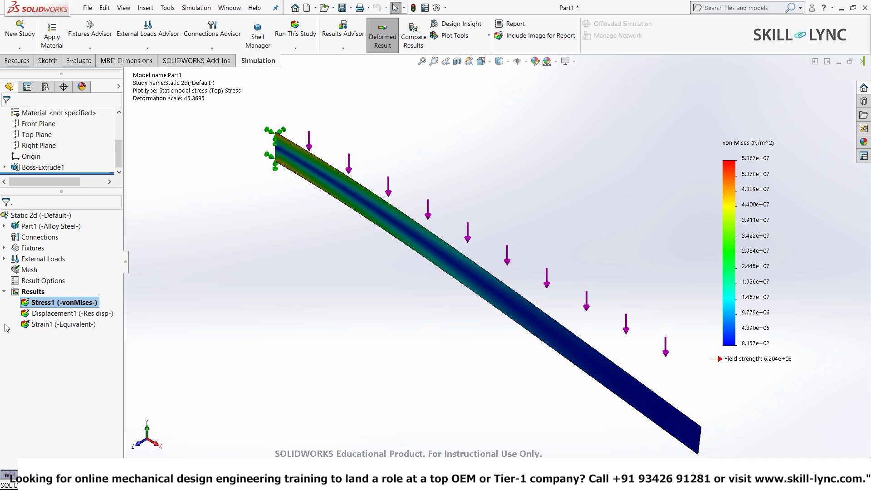
right_click(30, 292)
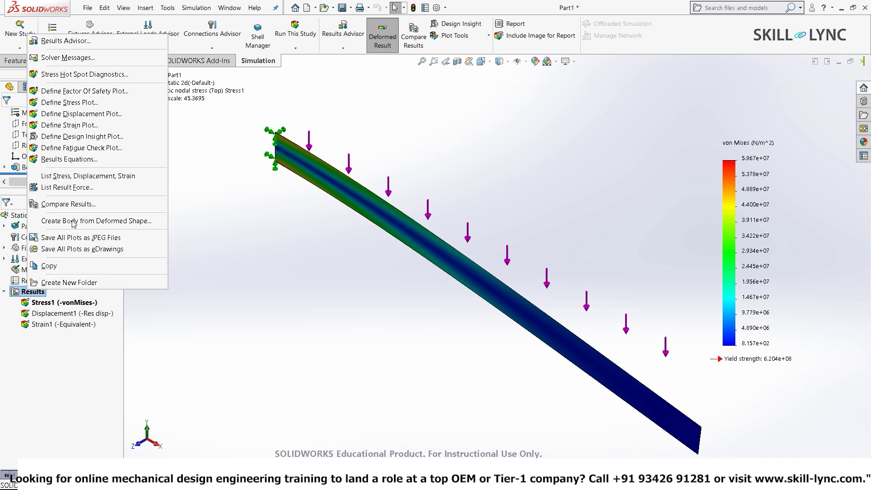
left_click(78, 205)
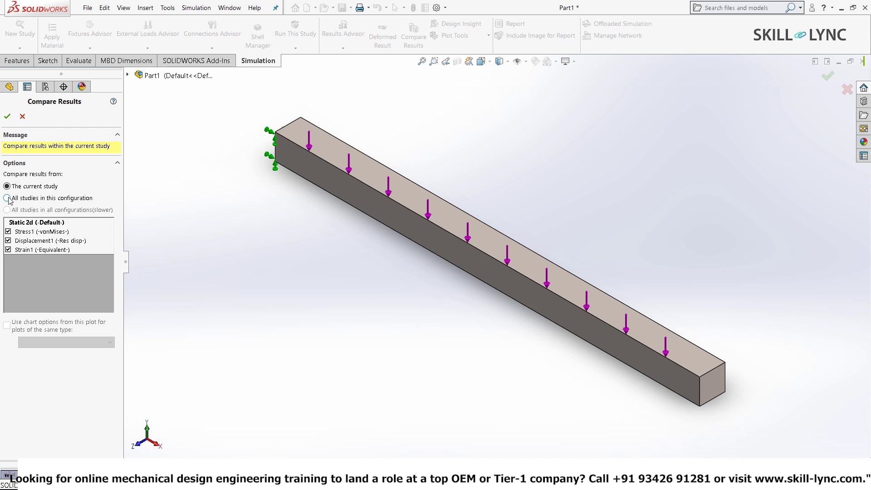
Compare Displacement1 from Static 3D, Static 1d and Static 2d, with every Stress1 plot unchecked
left_click(7, 198)
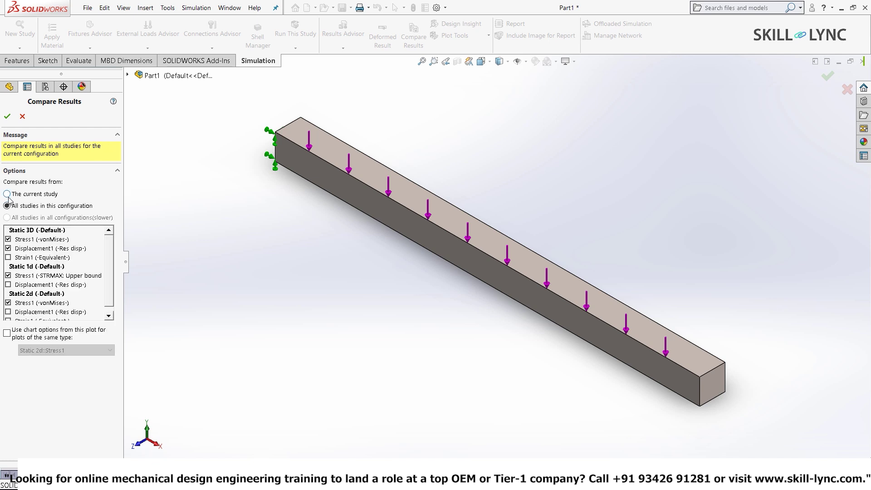
scroll(49, 279, "down", 1)
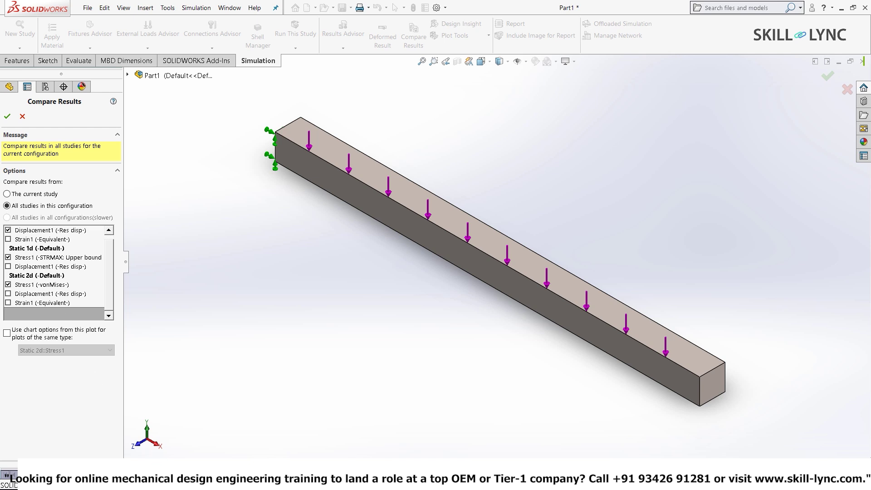
scroll(70, 303, "up", 1)
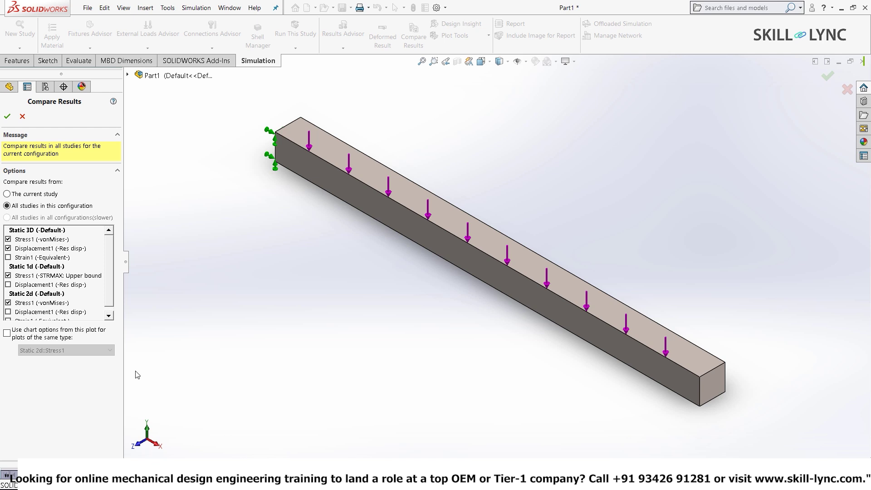
scroll(19, 254, "down", 1)
scroll(9, 260, "up", 1)
left_click(8, 239)
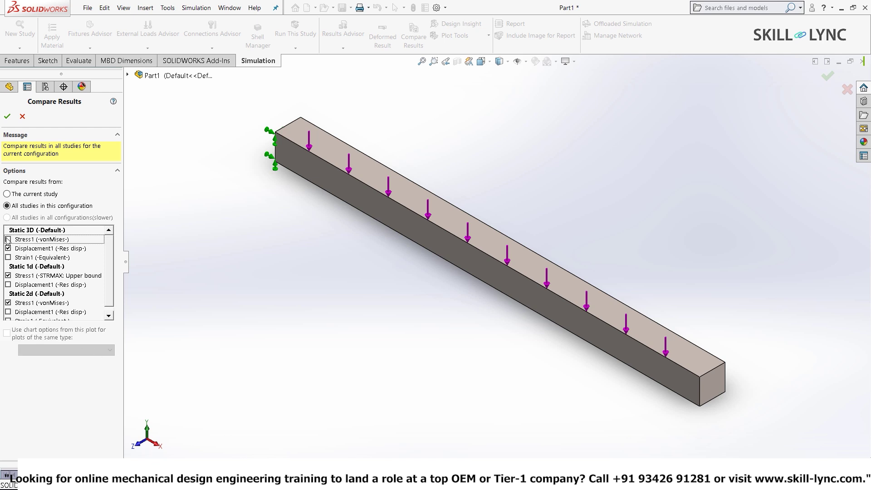
left_click(7, 285)
left_click(8, 276)
scroll(23, 286, "down", 1)
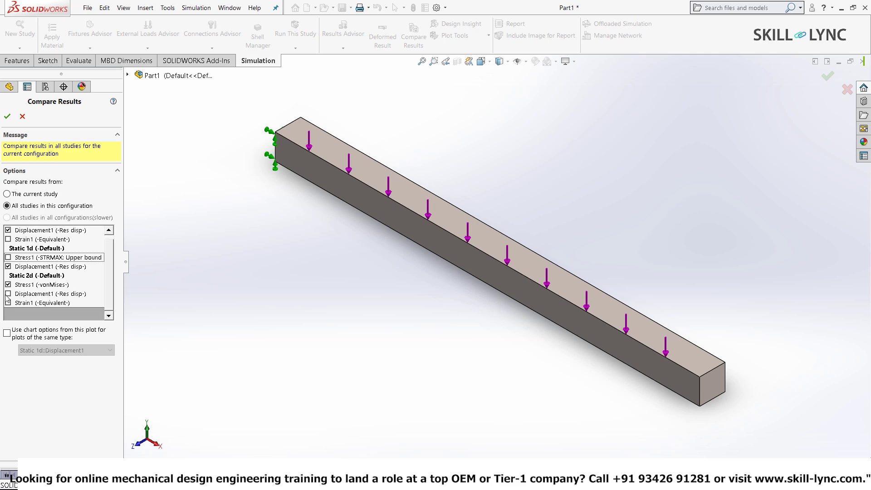
left_click(9, 293)
left_click(8, 285)
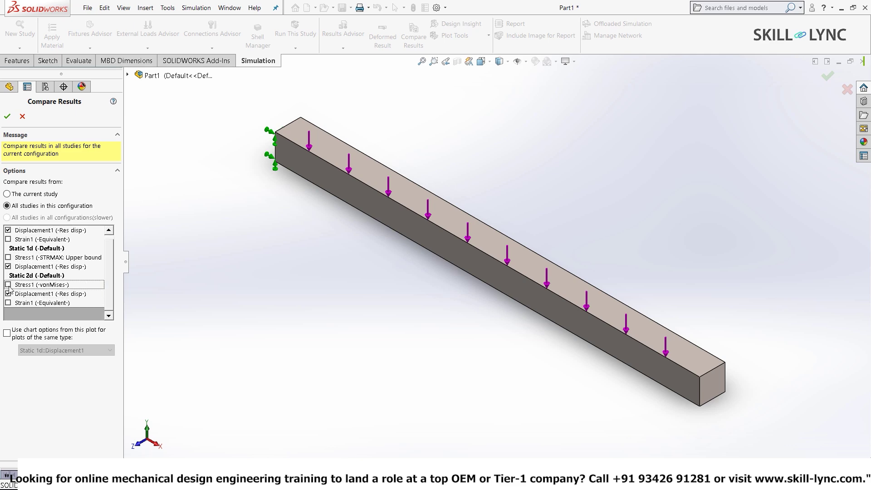
scroll(13, 290, "up", 1)
left_click(8, 117)
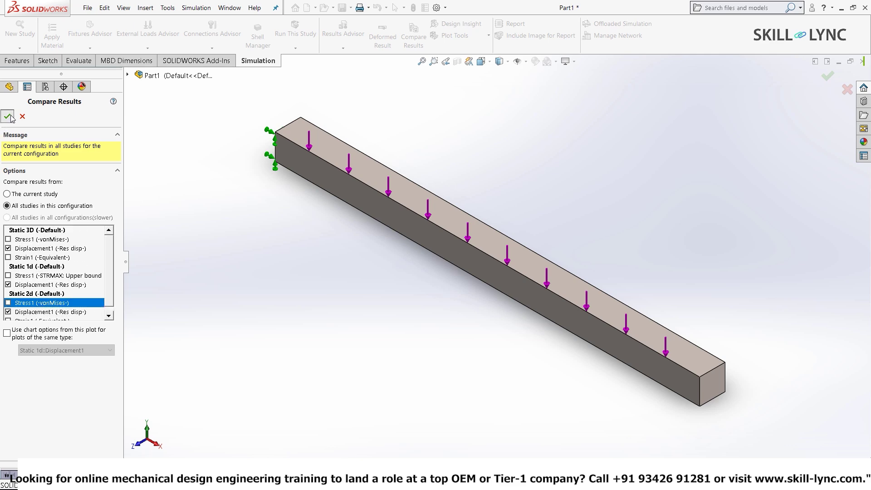
left_click_drag(129, 148, 60, 163)
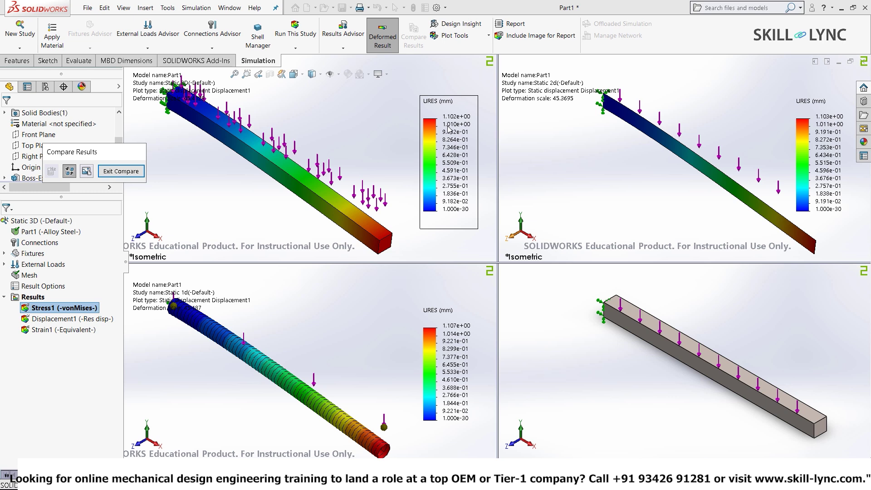
left_click(675, 141)
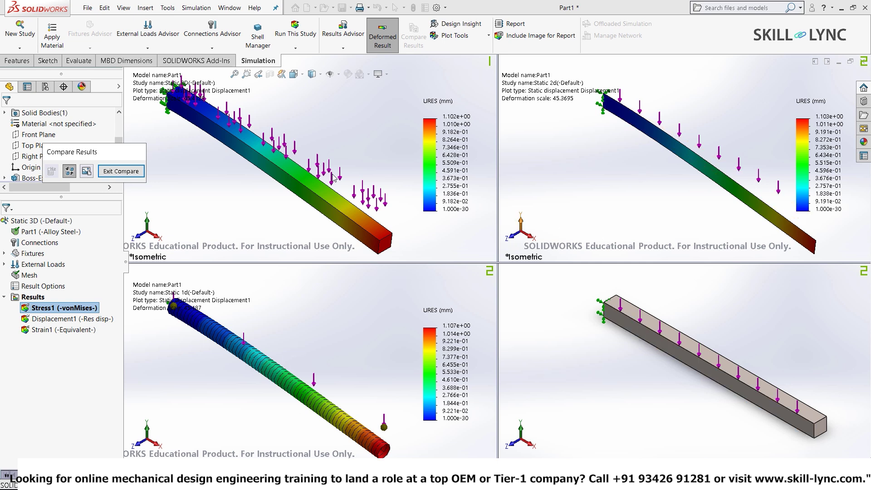
left_click(310, 215)
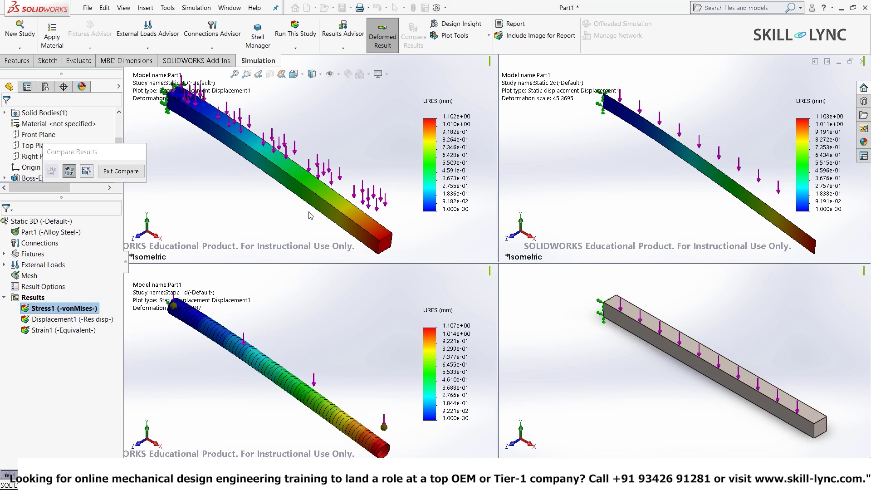
Exit Compare to return to the Static 3D displacement plot peaking at 1.102 mm
left_click(121, 172)
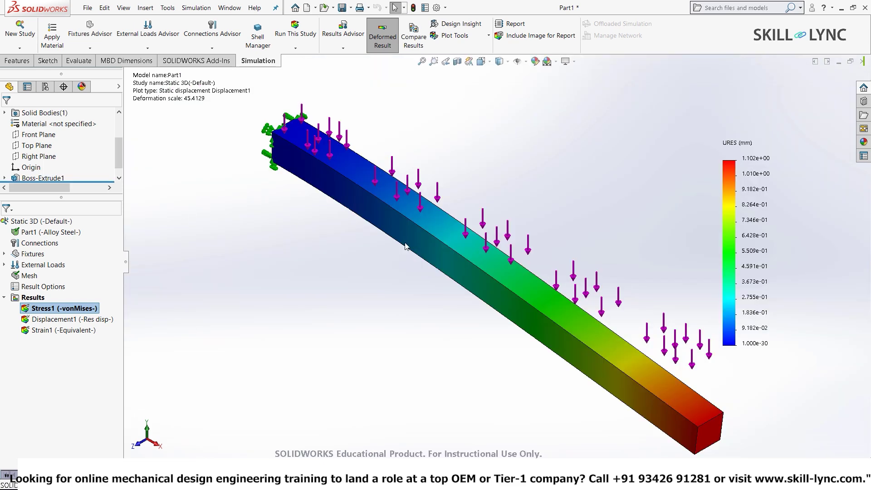